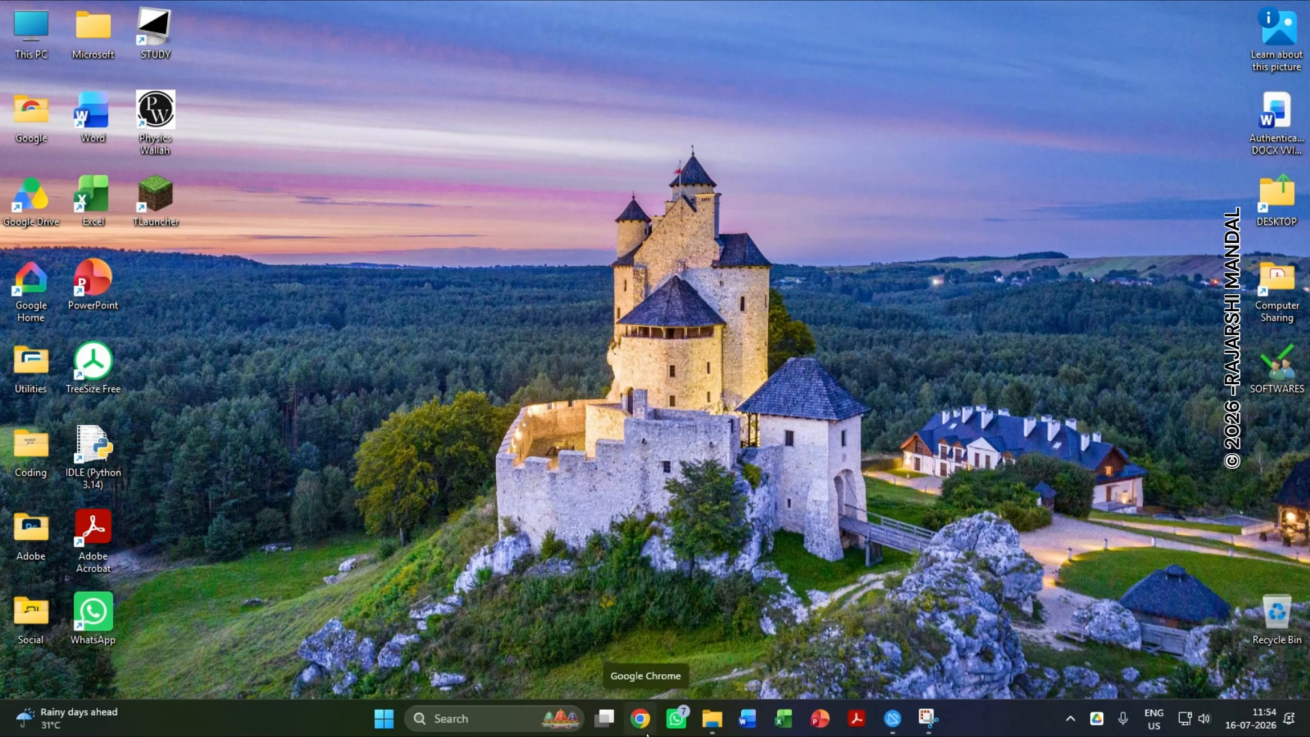
# Open Google Chrome, search the web for "mysql" and go to the official MySQL Downloads page.
pyautogui.click(646, 727)
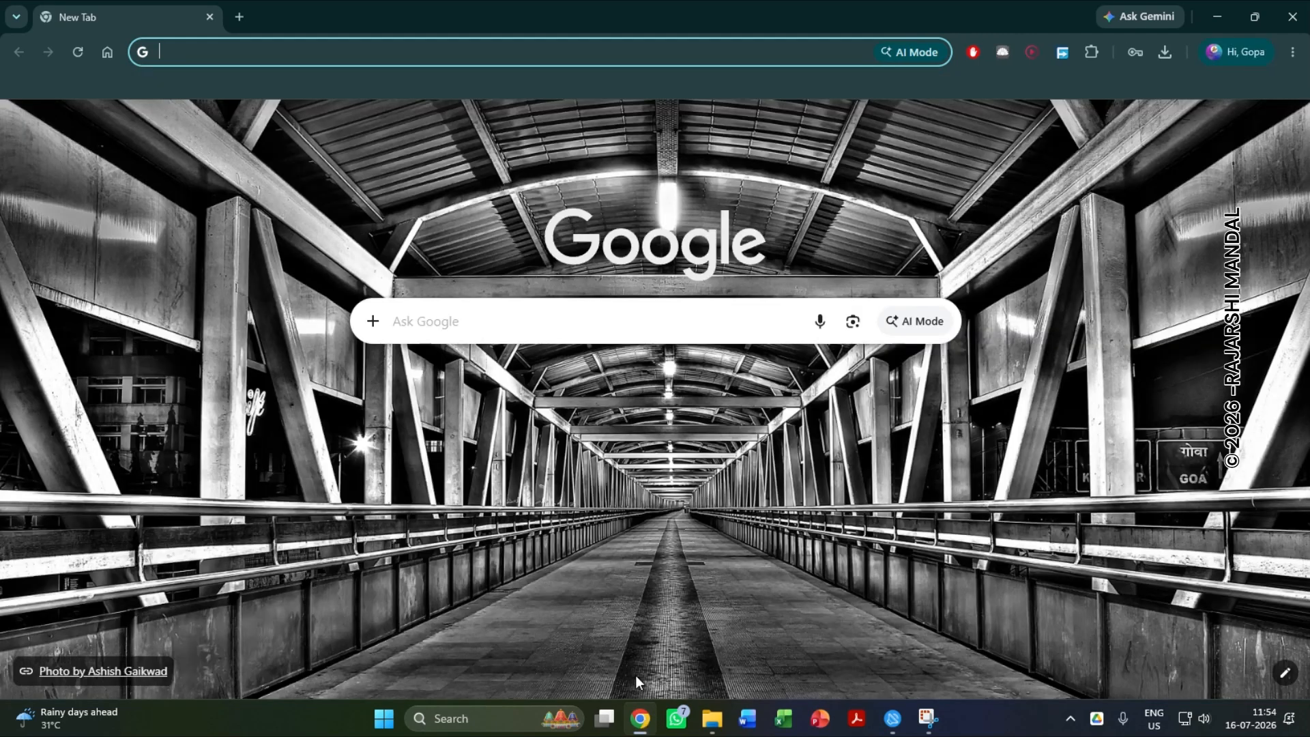
pyautogui.click(444, 55)
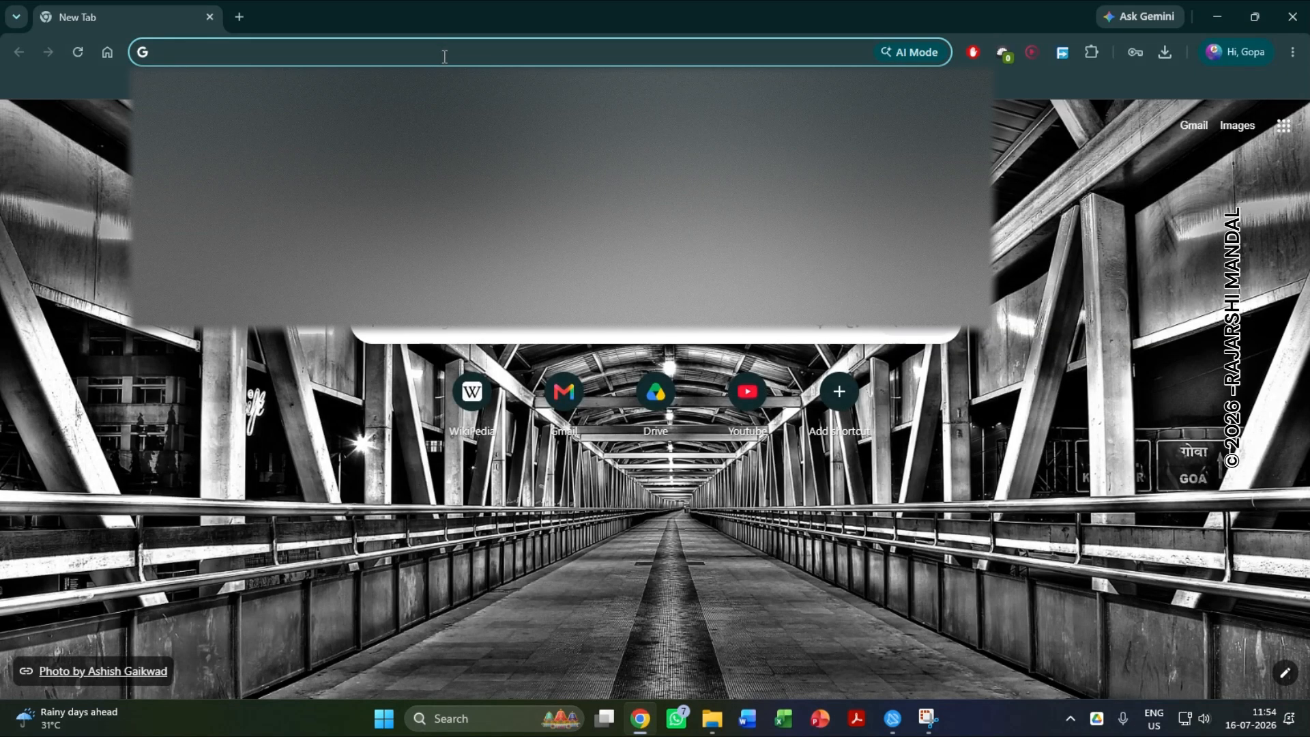
pyautogui.write('mysql')
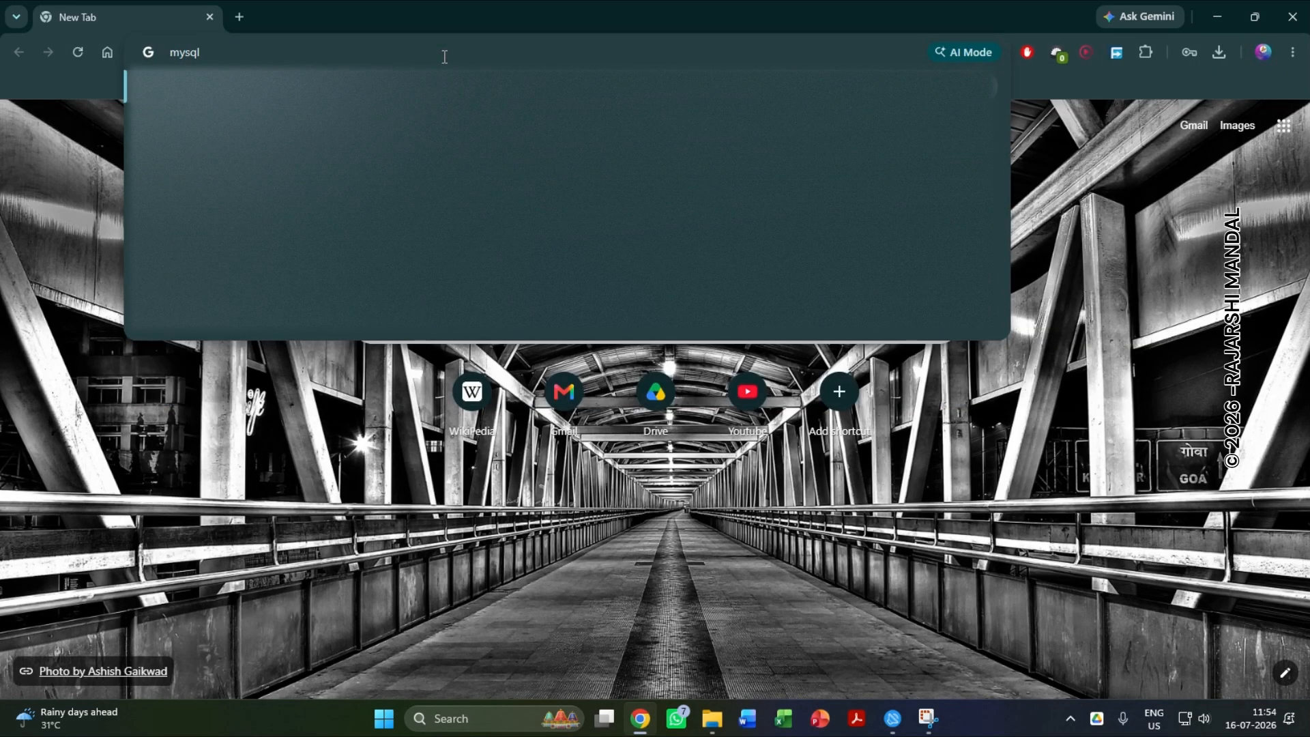
pyautogui.press('Return')
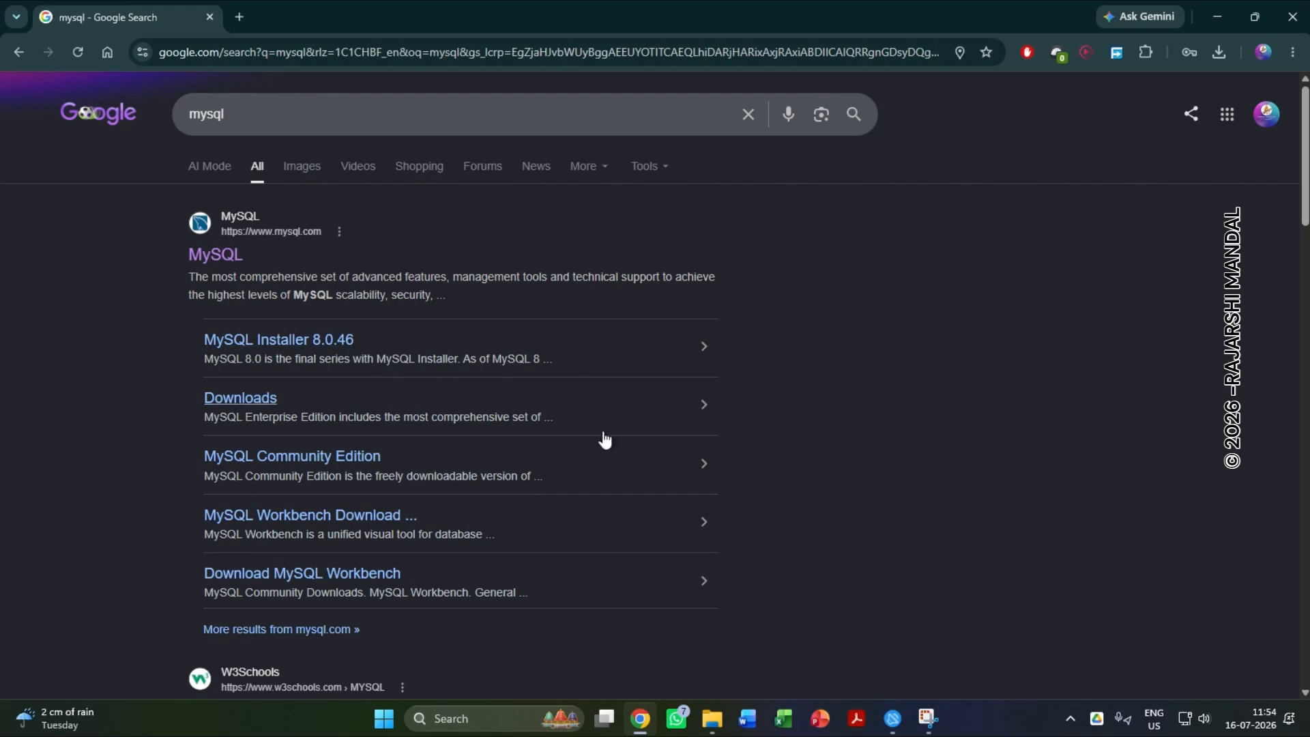
pyautogui.click(244, 398)
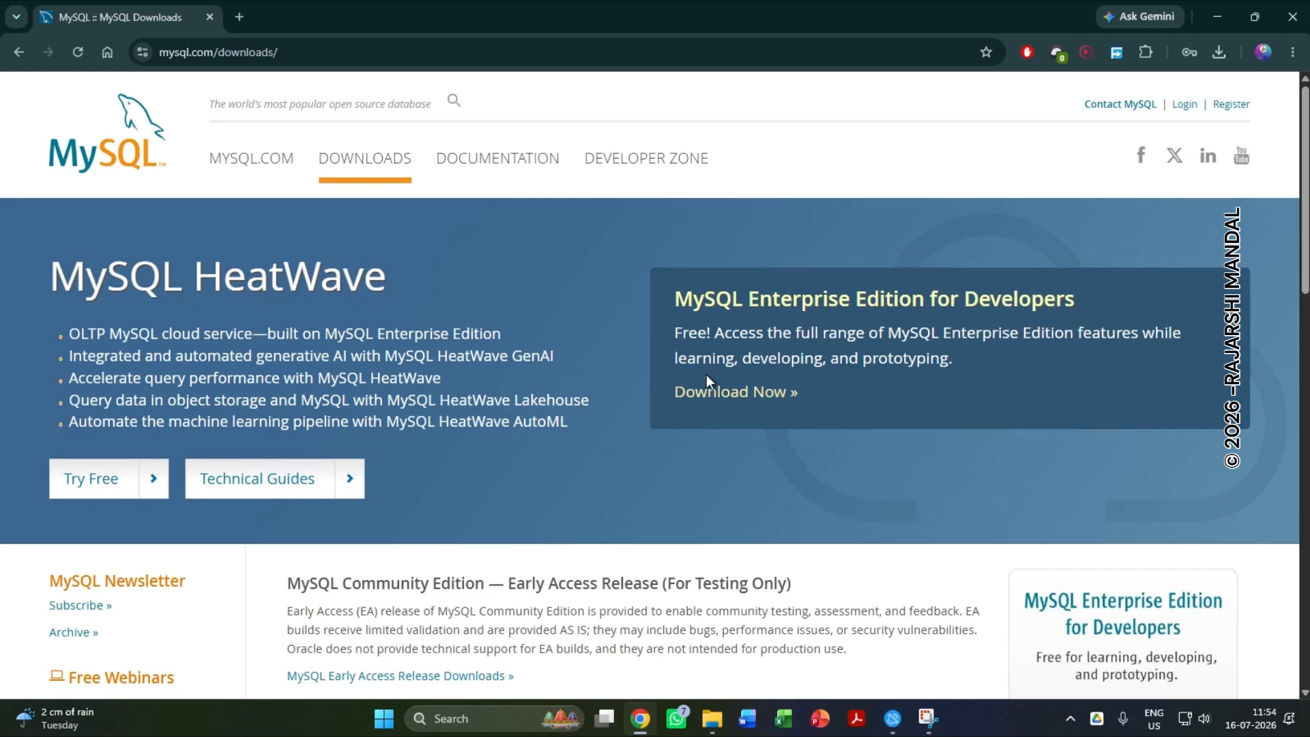
# Go to the MySQL Community (GPL) Downloads and open the MySQL Community Server download page.
pyautogui.scroll(-6, 706, 374)
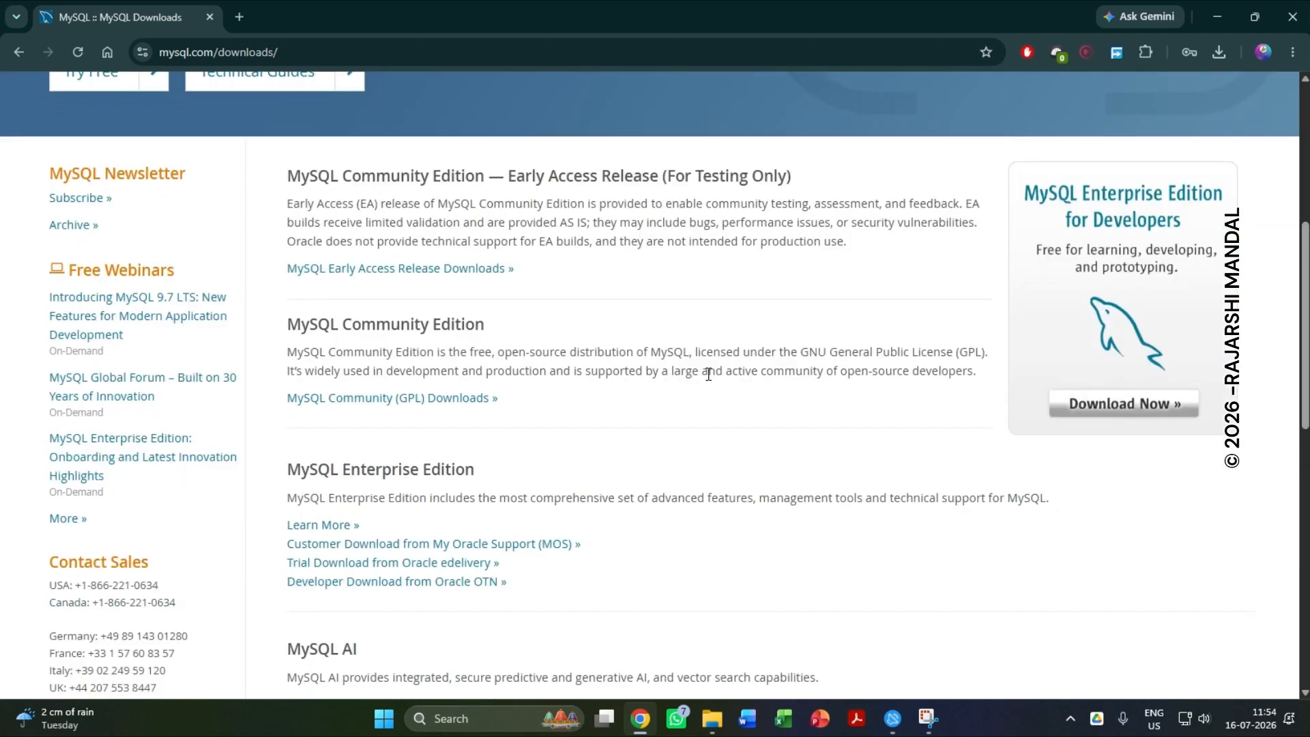
pyautogui.moveTo(285, 328); pyautogui.dragTo(481, 328)
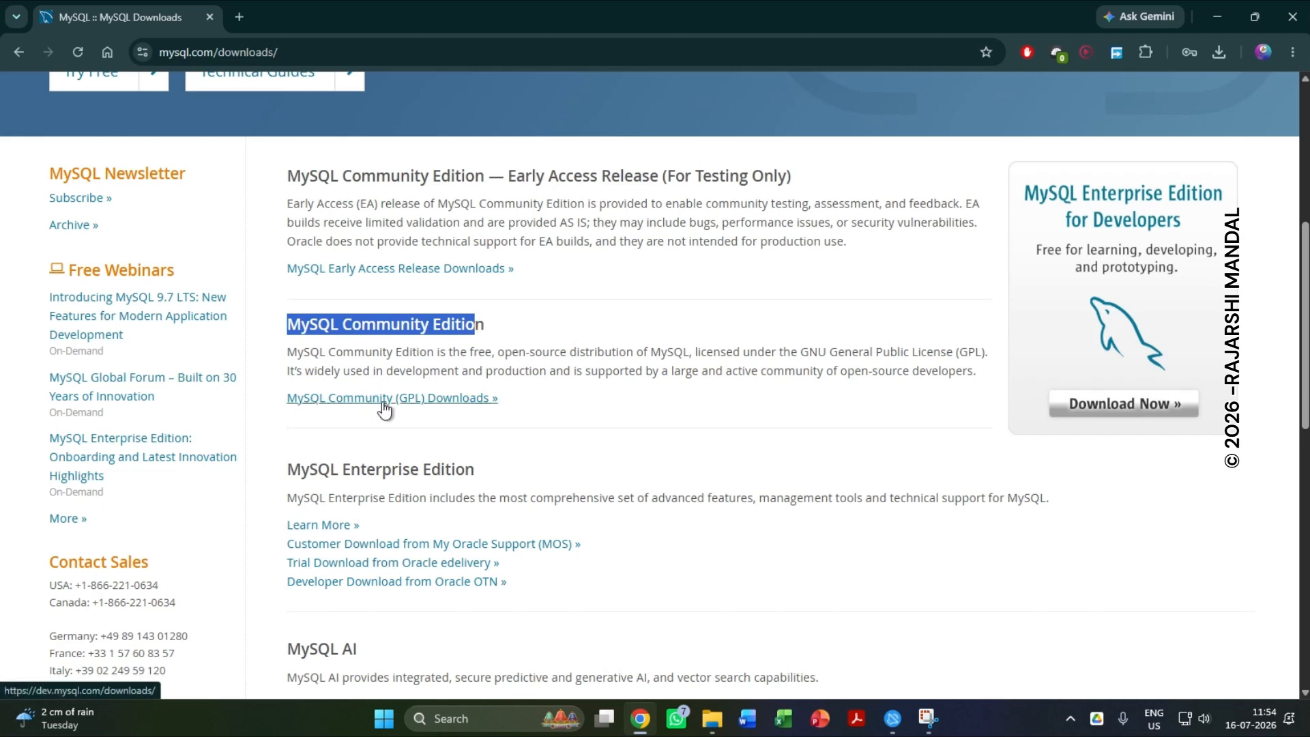
pyautogui.click(442, 399)
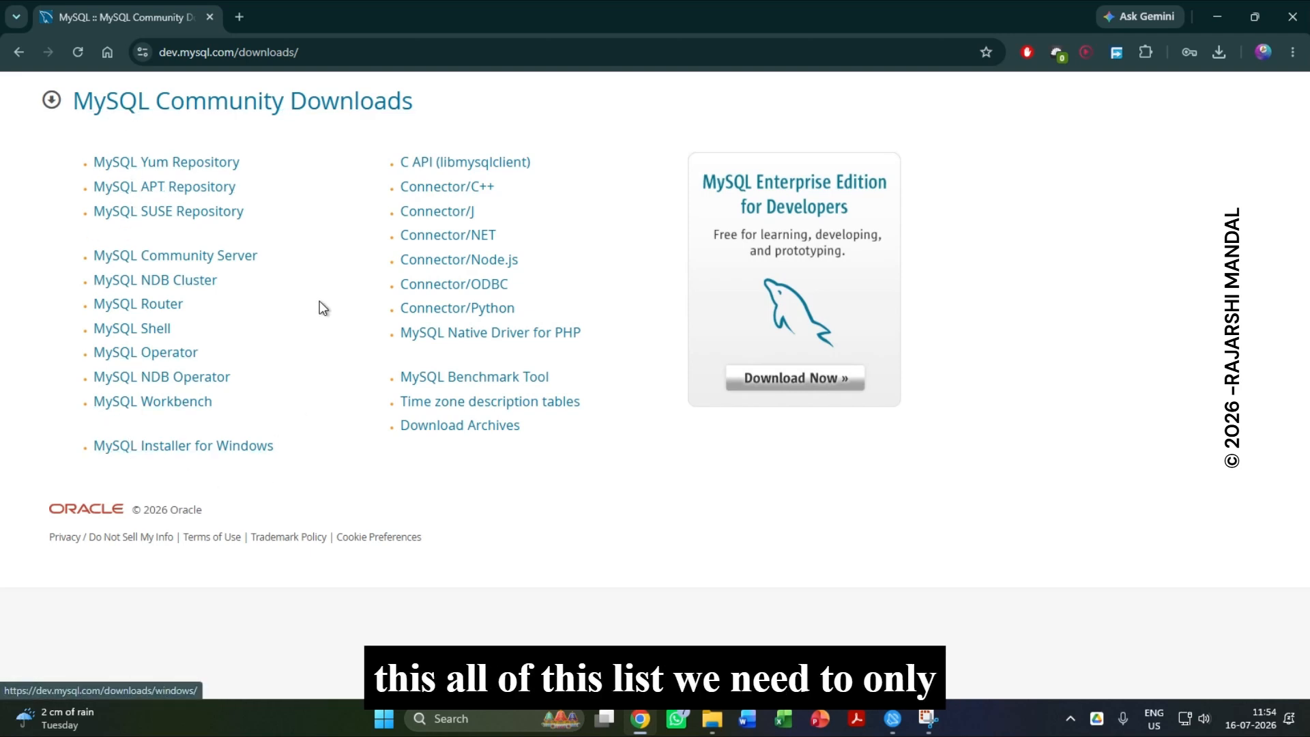
pyautogui.click(198, 260)
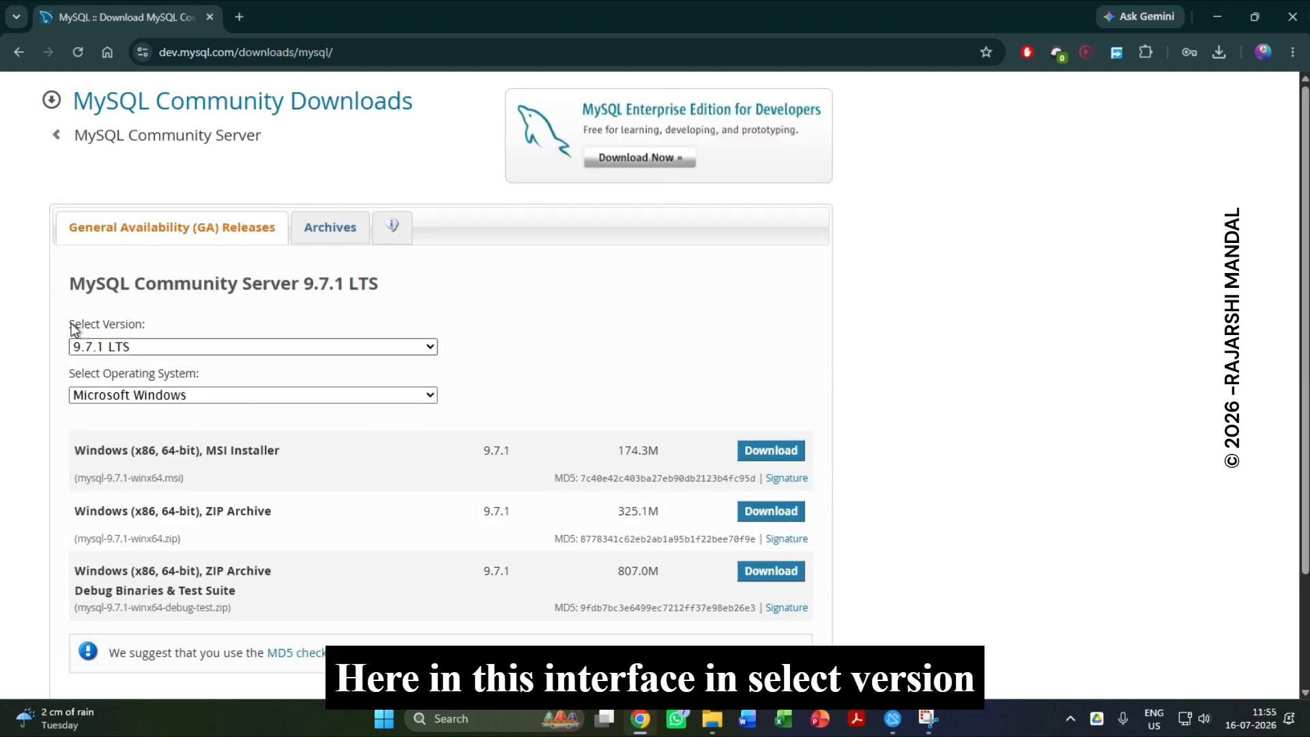
# Select version 8.0.46 of MySQL Community Server and keep Microsoft Windows as the operating system.
pyautogui.click(126, 342)
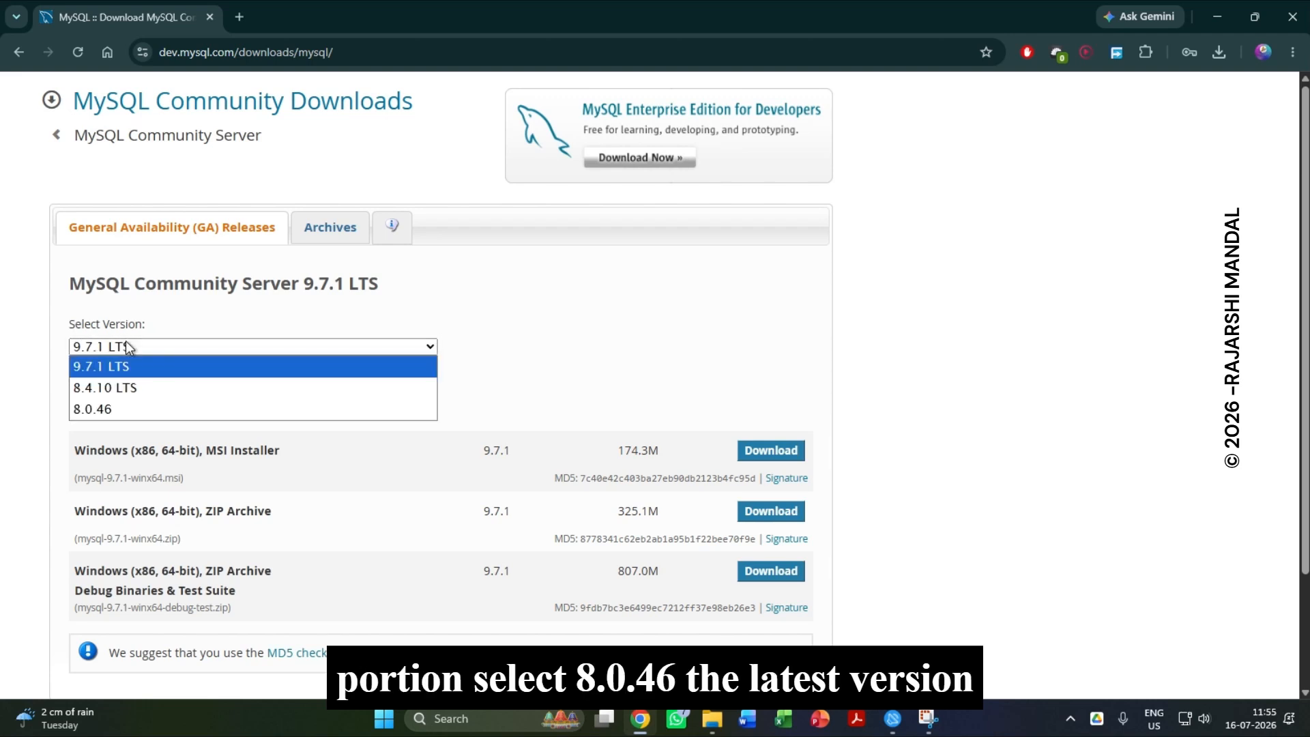
pyautogui.click(129, 408)
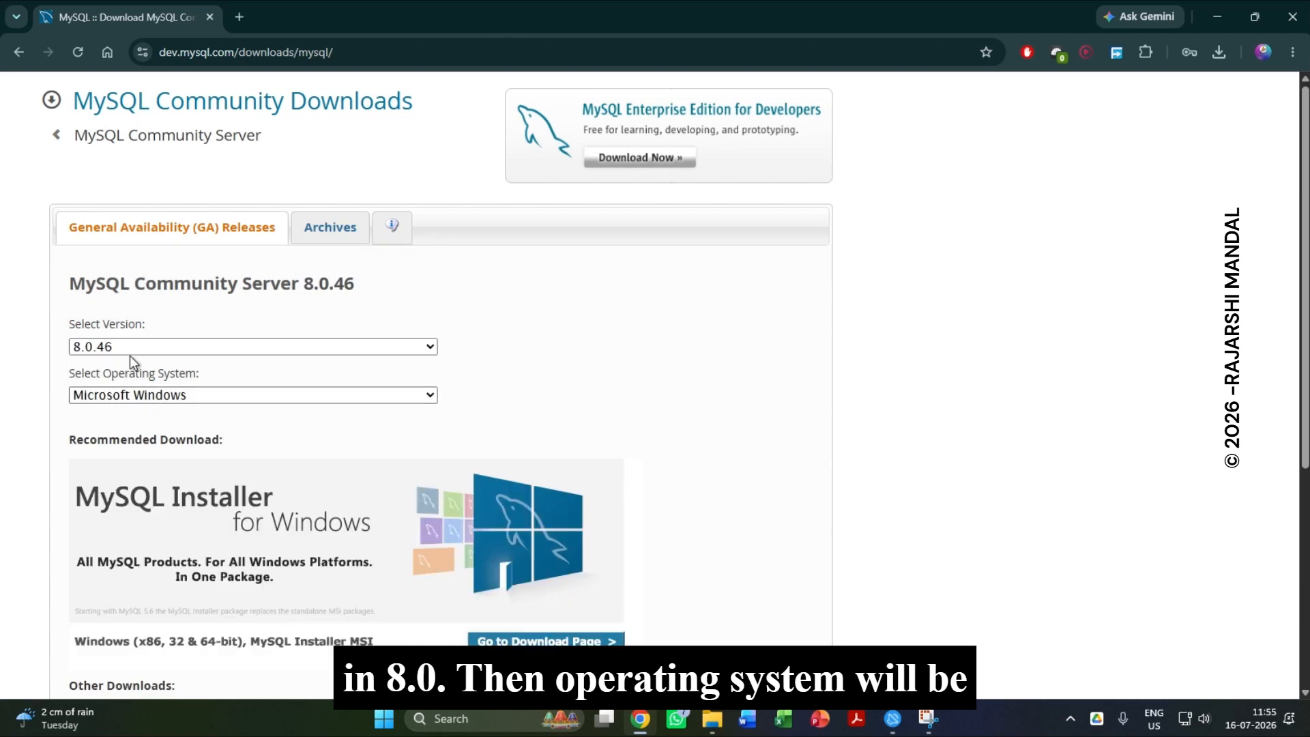
pyautogui.click(158, 395)
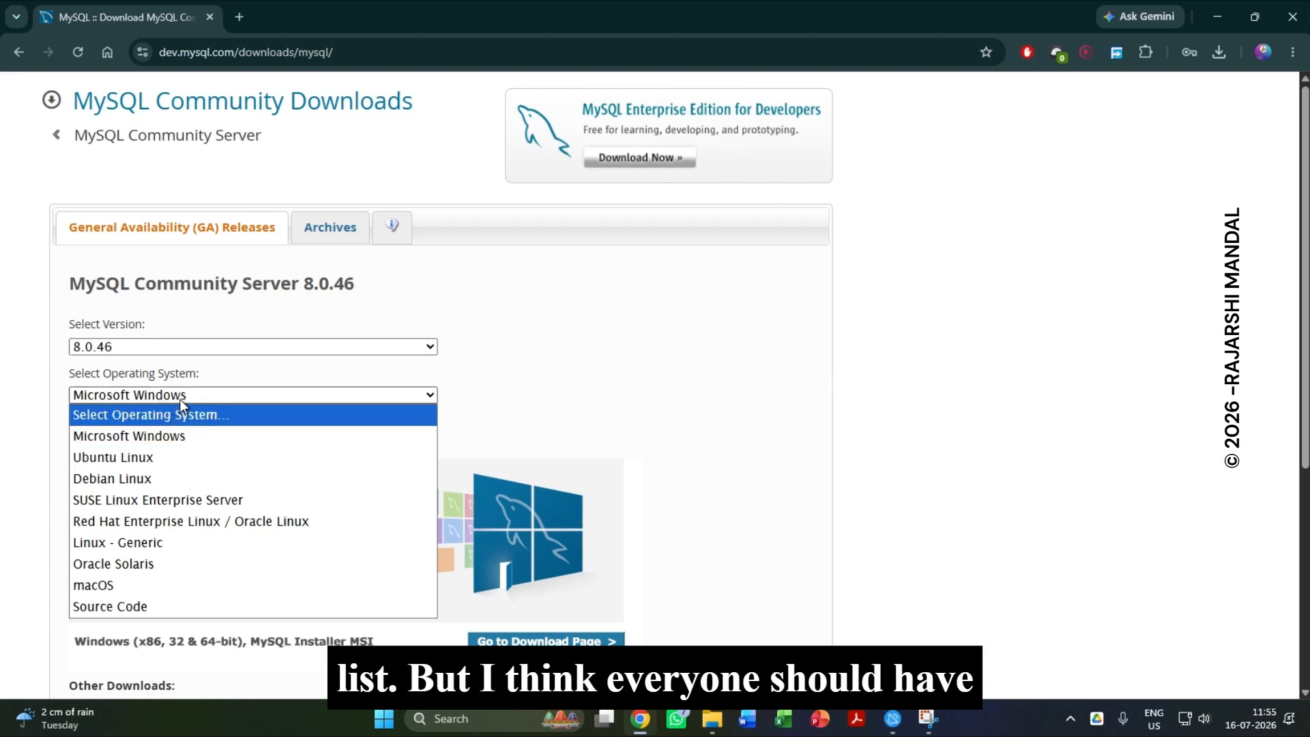
pyautogui.click(181, 395)
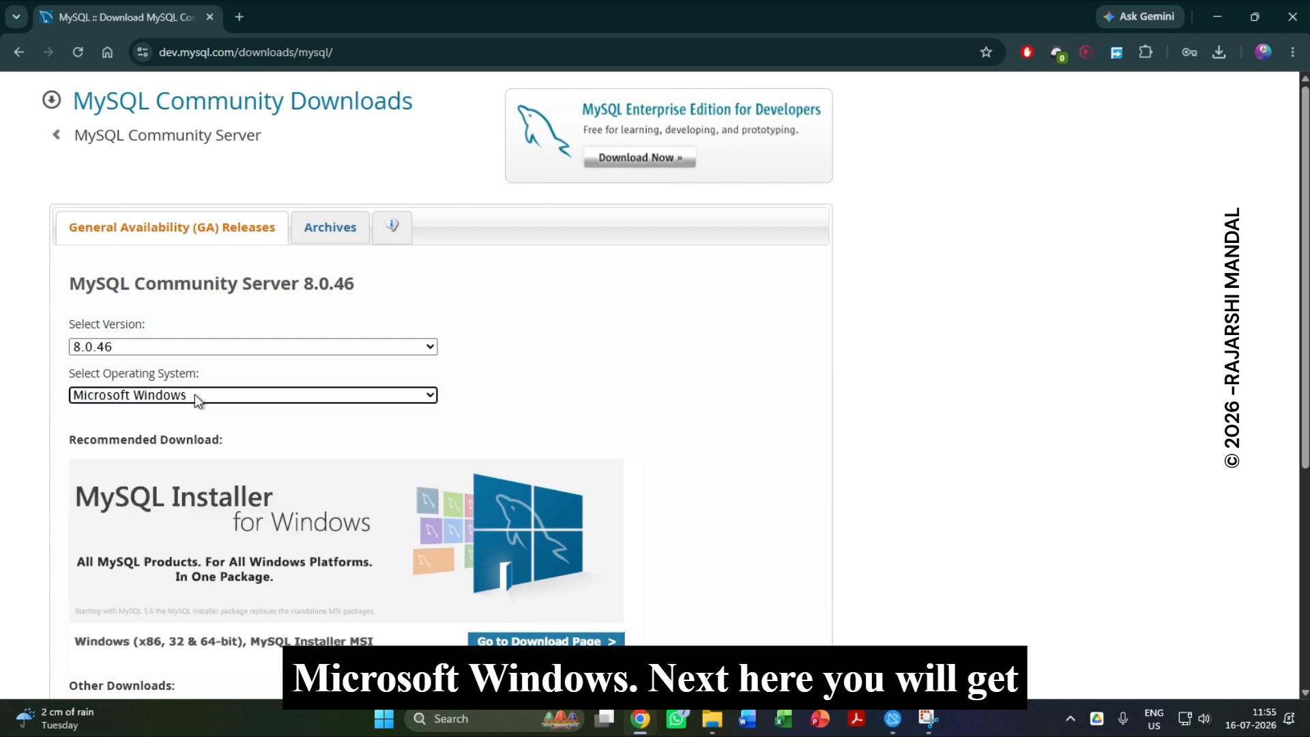
# Go to the download page of the recommended MySQL Installer for Windows.
pyautogui.scroll(-2, 261, 395)
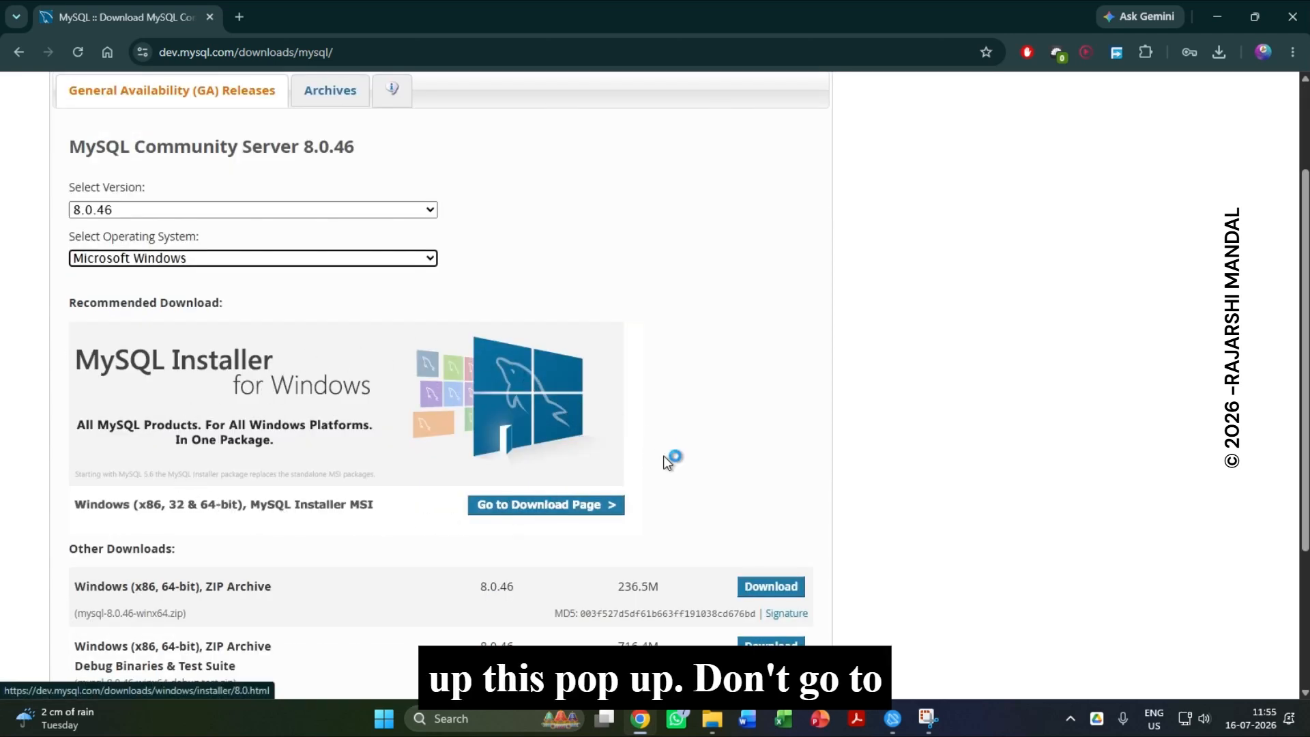
pyautogui.scroll(-2, 668, 459)
pyautogui.scroll(2, 631, 453)
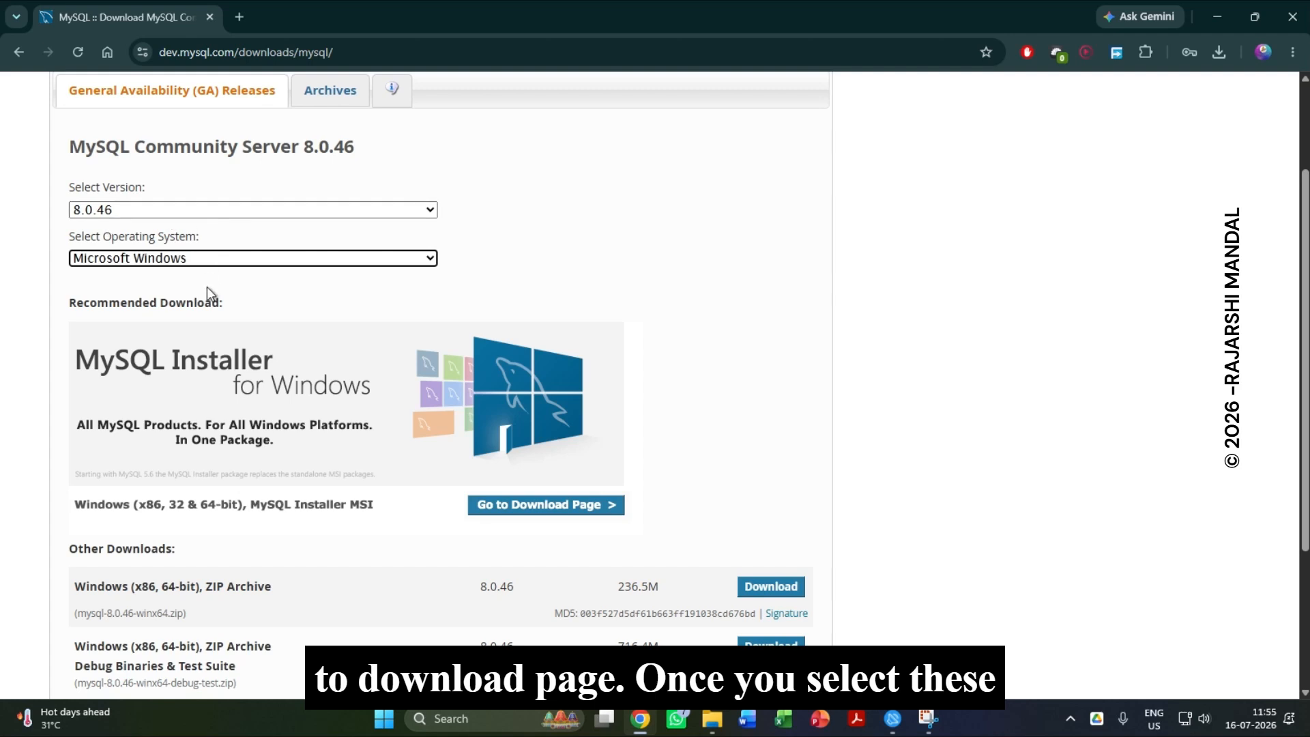
pyautogui.click(559, 507)
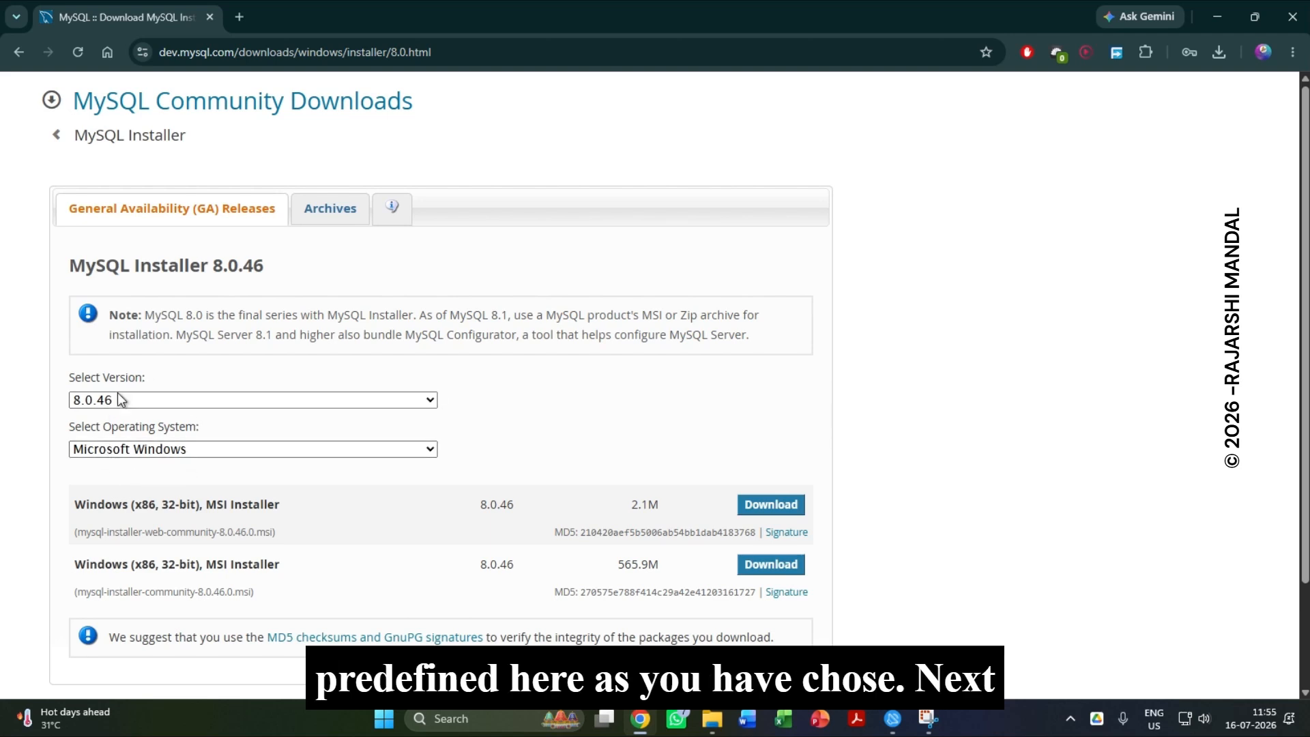
# Start the download of the 565.9M Windows MSI Installer without logging in, and minimize the Free Download Manager window.
pyautogui.scroll(-2, 427, 472)
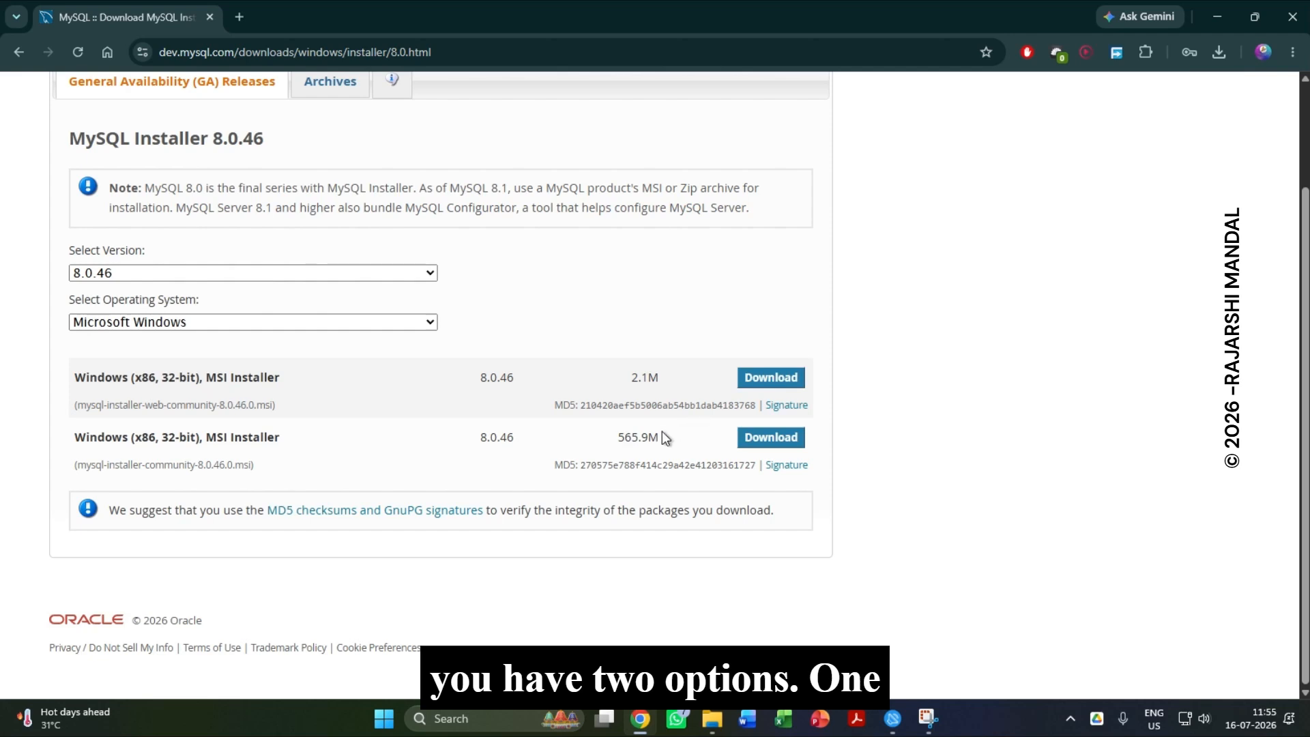
pyautogui.moveTo(620, 438); pyautogui.dragTo(658, 433)
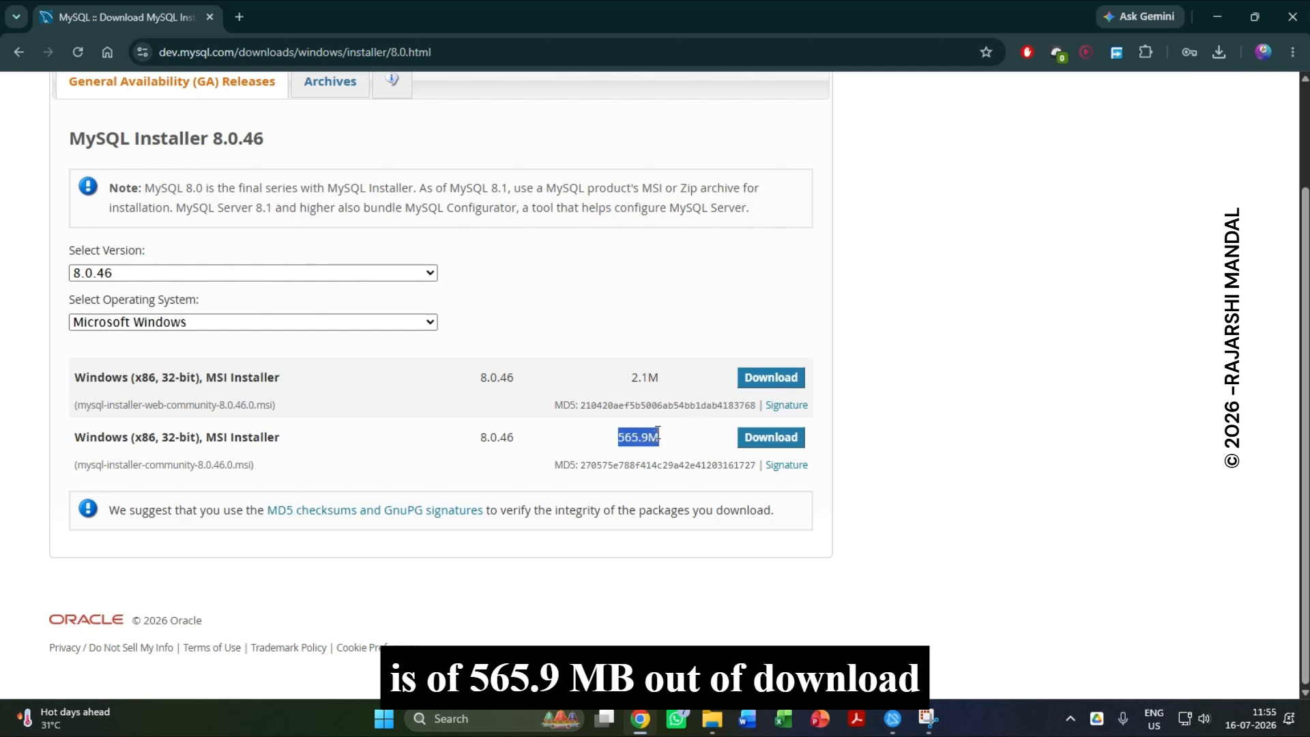
pyautogui.moveTo(662, 381); pyautogui.dragTo(634, 377)
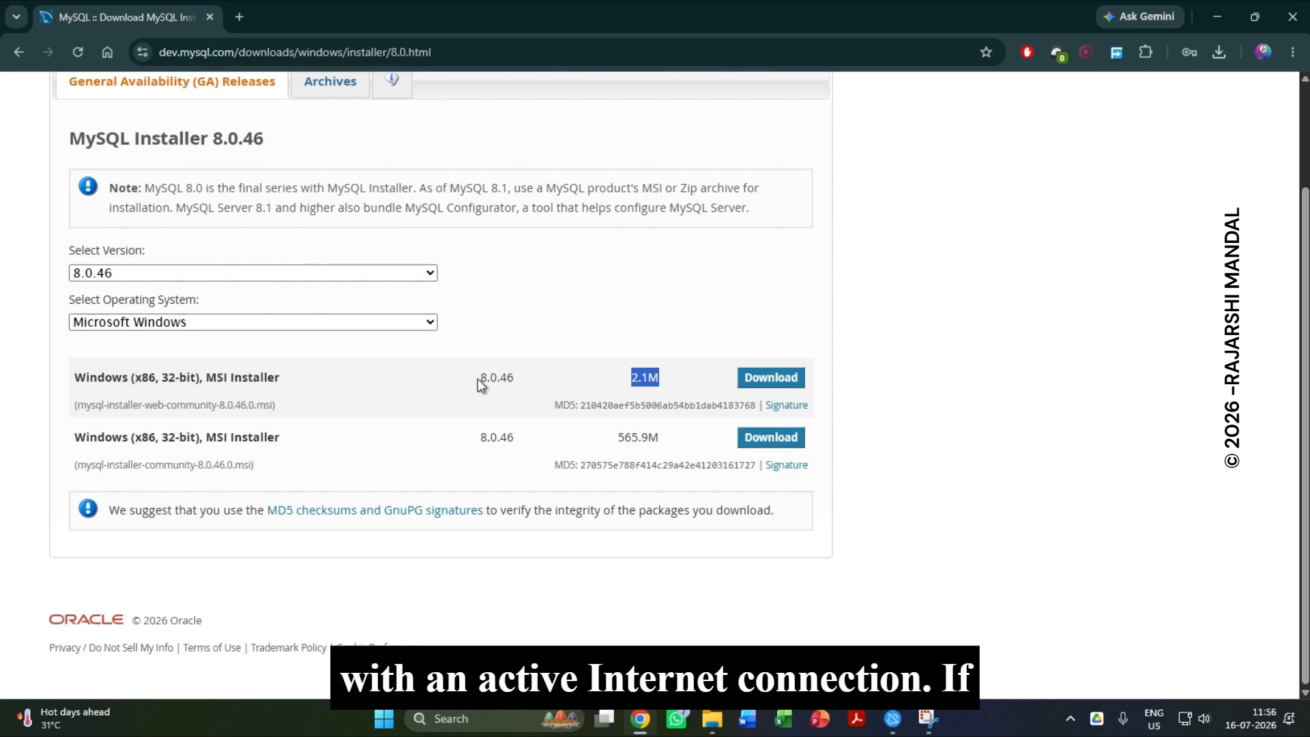
pyautogui.moveTo(662, 440); pyautogui.dragTo(618, 440)
pyautogui.click(672, 444)
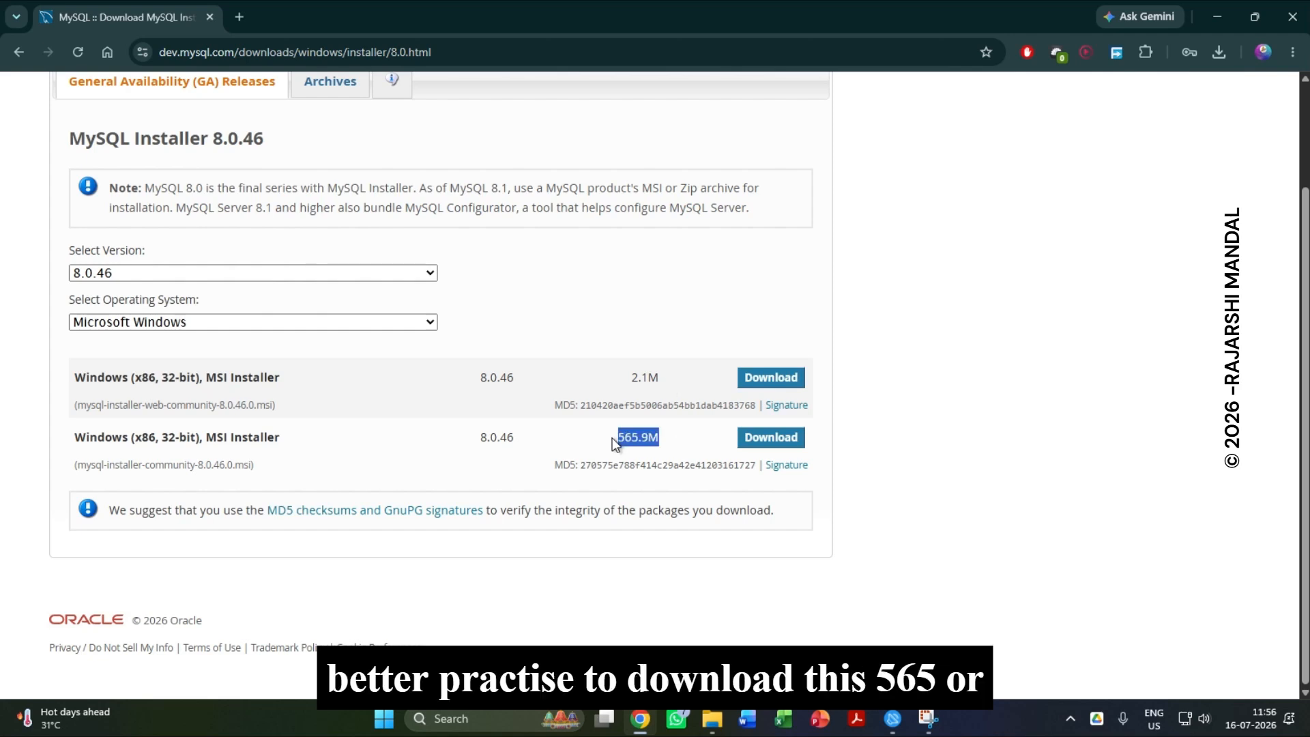
pyautogui.click(734, 437)
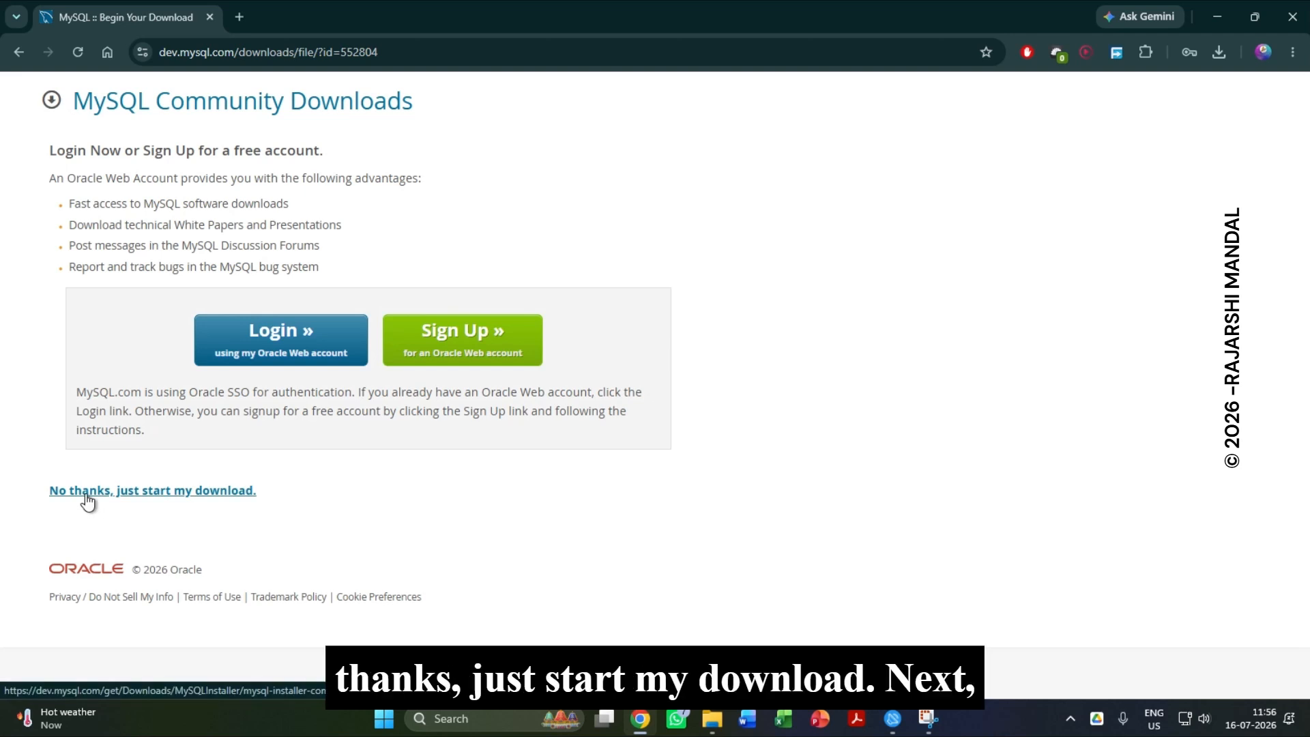
pyautogui.click(87, 502)
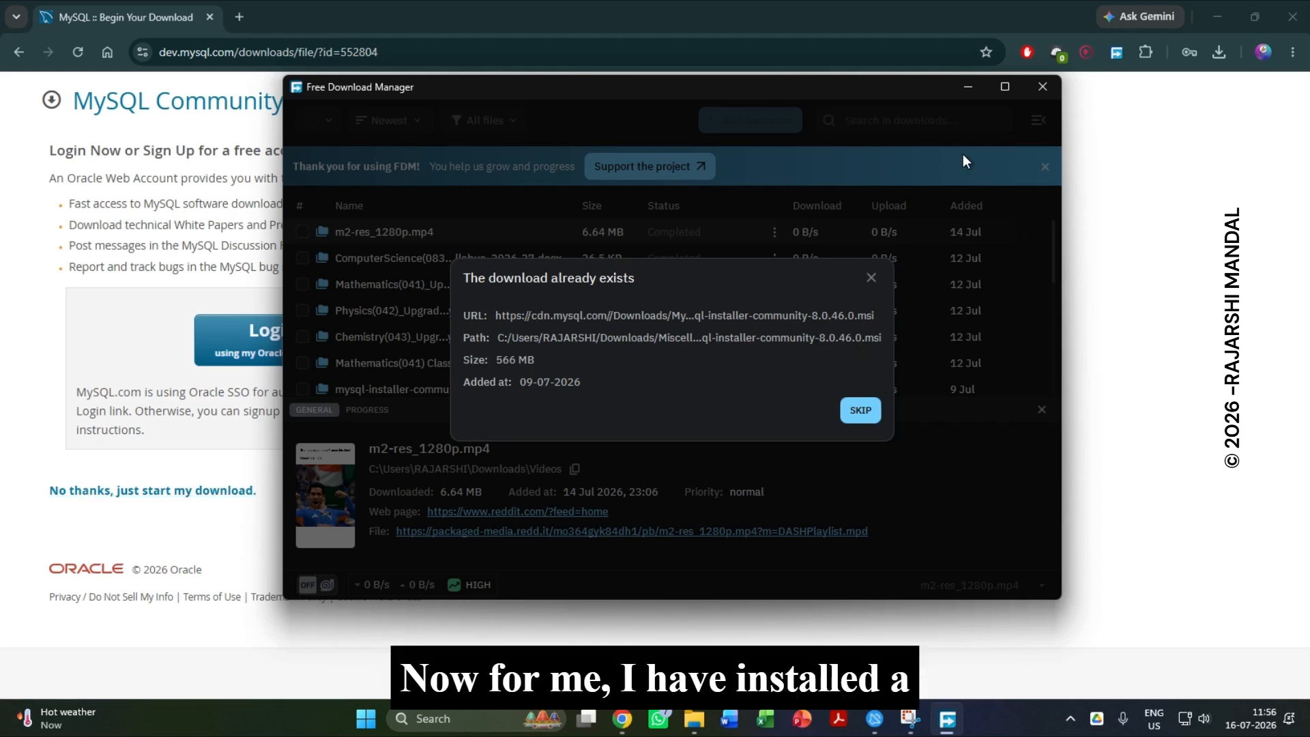
pyautogui.click(966, 89)
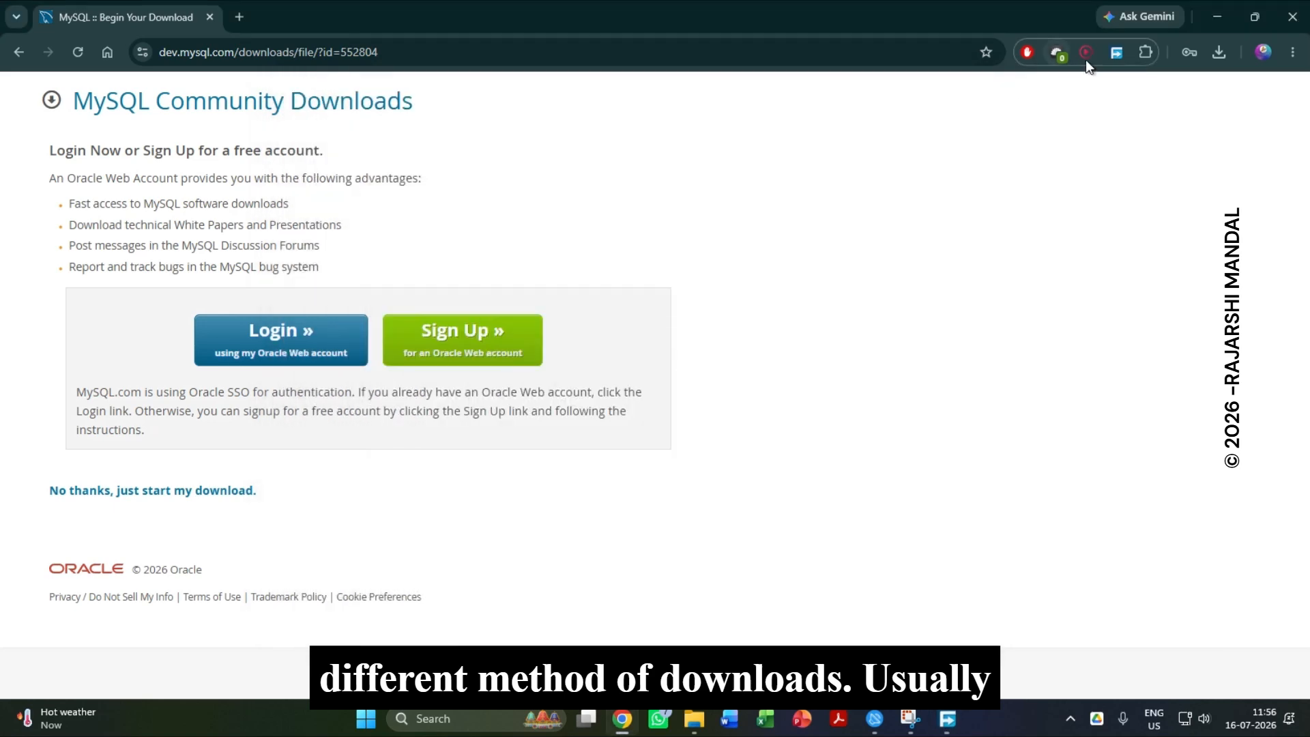
# Look through the browser's download history for the MySQL installer and return to the MySQL page.
pyautogui.click(1220, 54)
pyautogui.scroll(-1, 698, 234)
pyautogui.scroll(-4, 698, 235)
pyautogui.scroll(8, 698, 235)
pyautogui.click(405, 17)
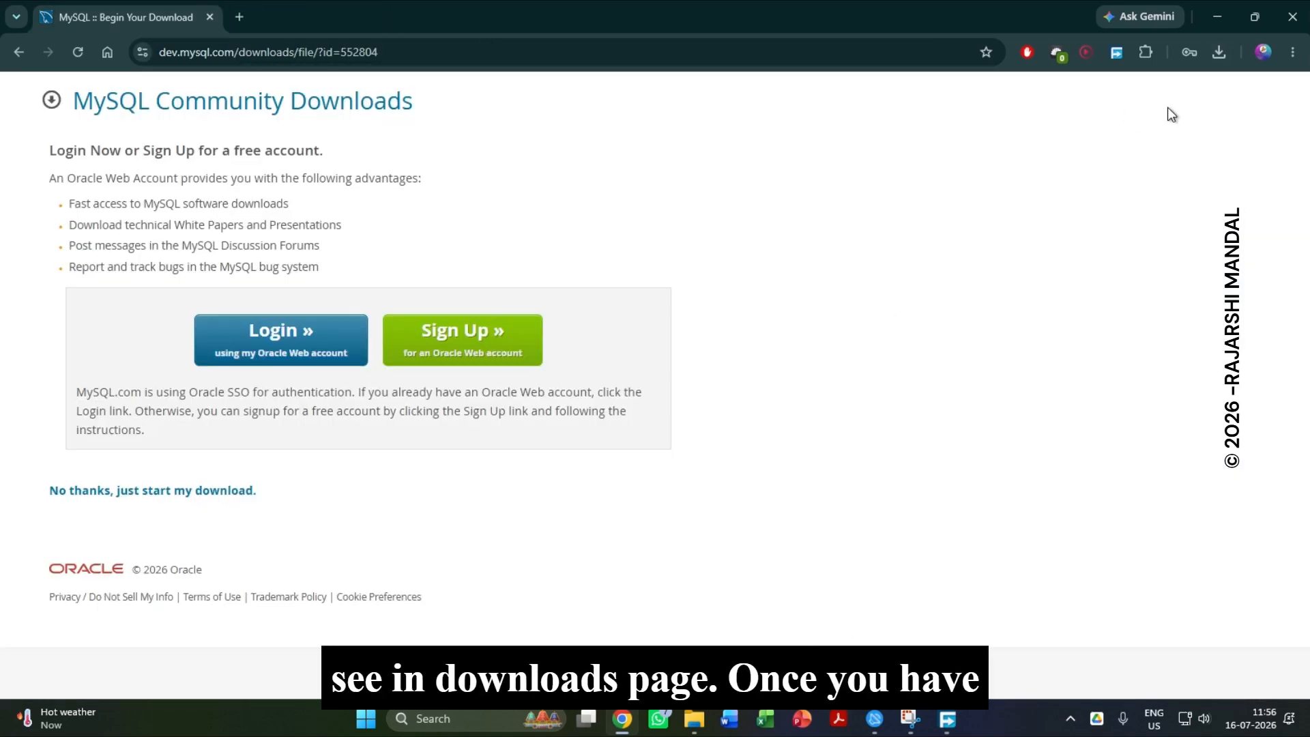
pyautogui.click(1220, 52)
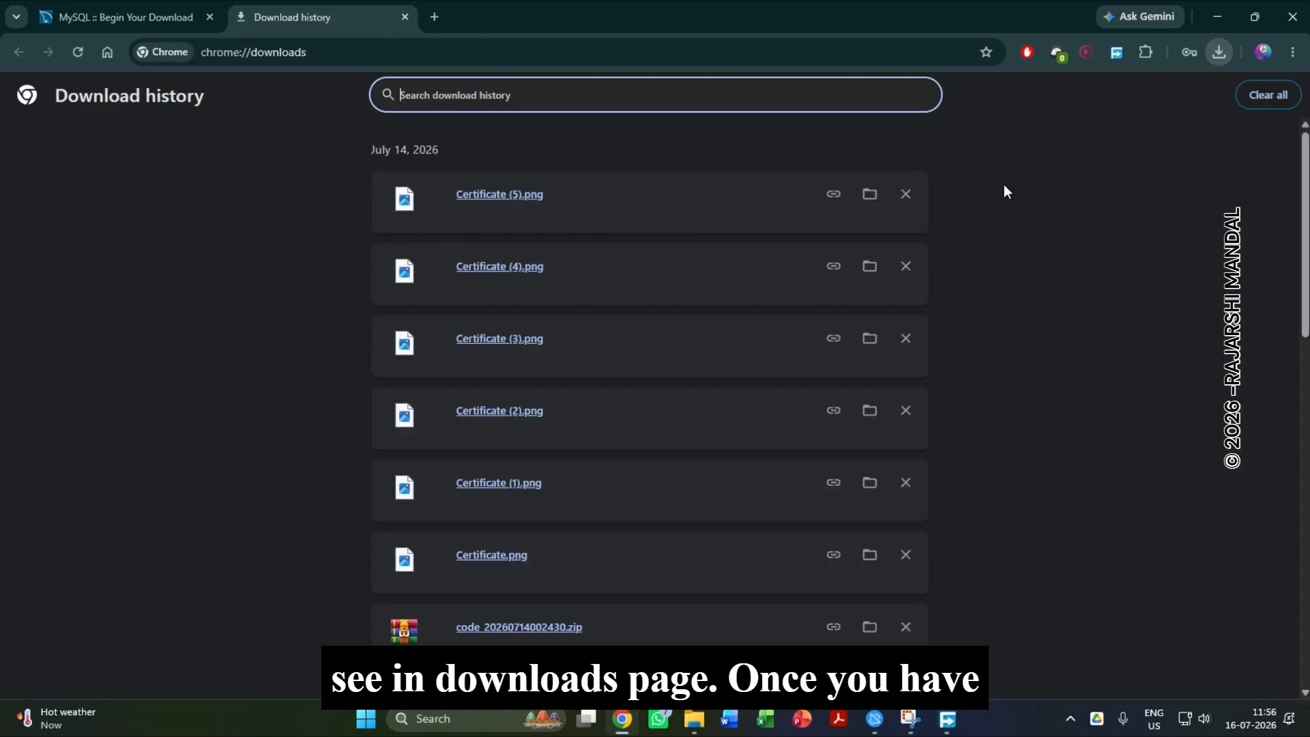
pyautogui.click(161, 6)
# In File Explorer, open the Miscellaneous folder inside Downloads and select mysql-installer-community-8.0.46.0.msi.
pyautogui.click(694, 718)
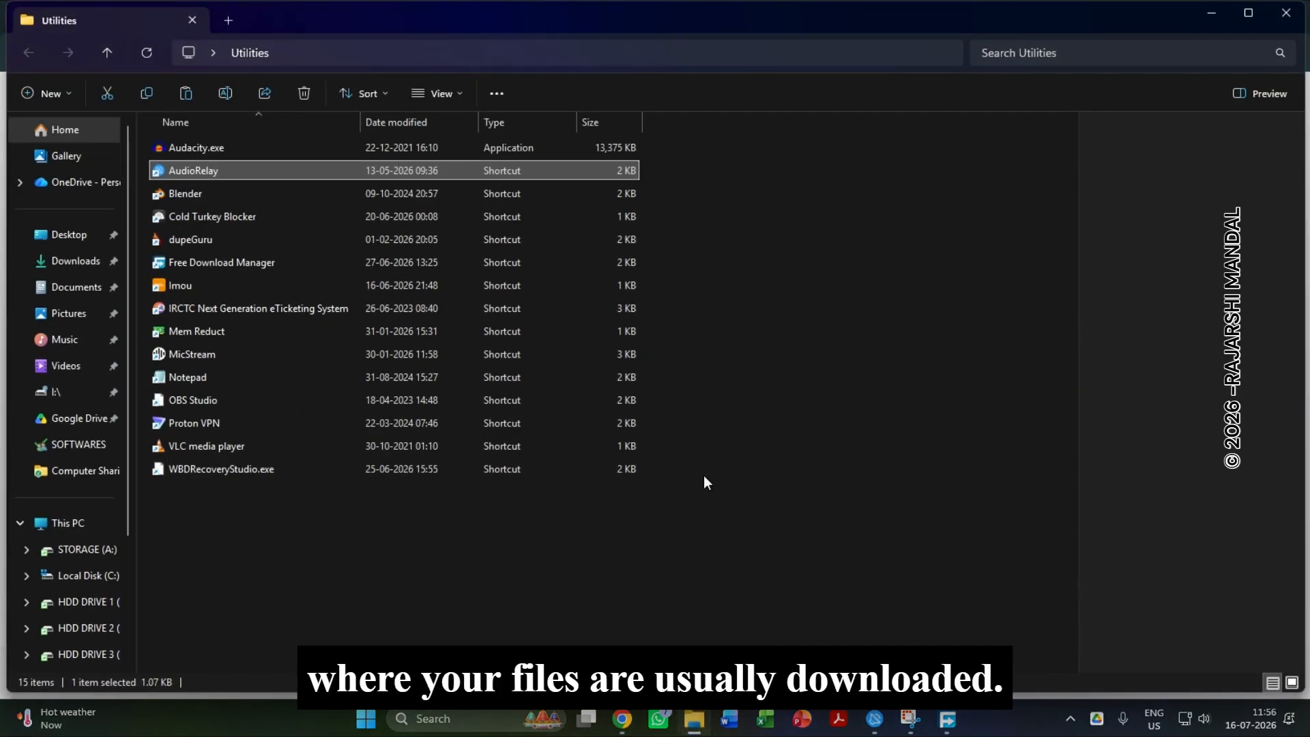
pyautogui.click(1309, 723)
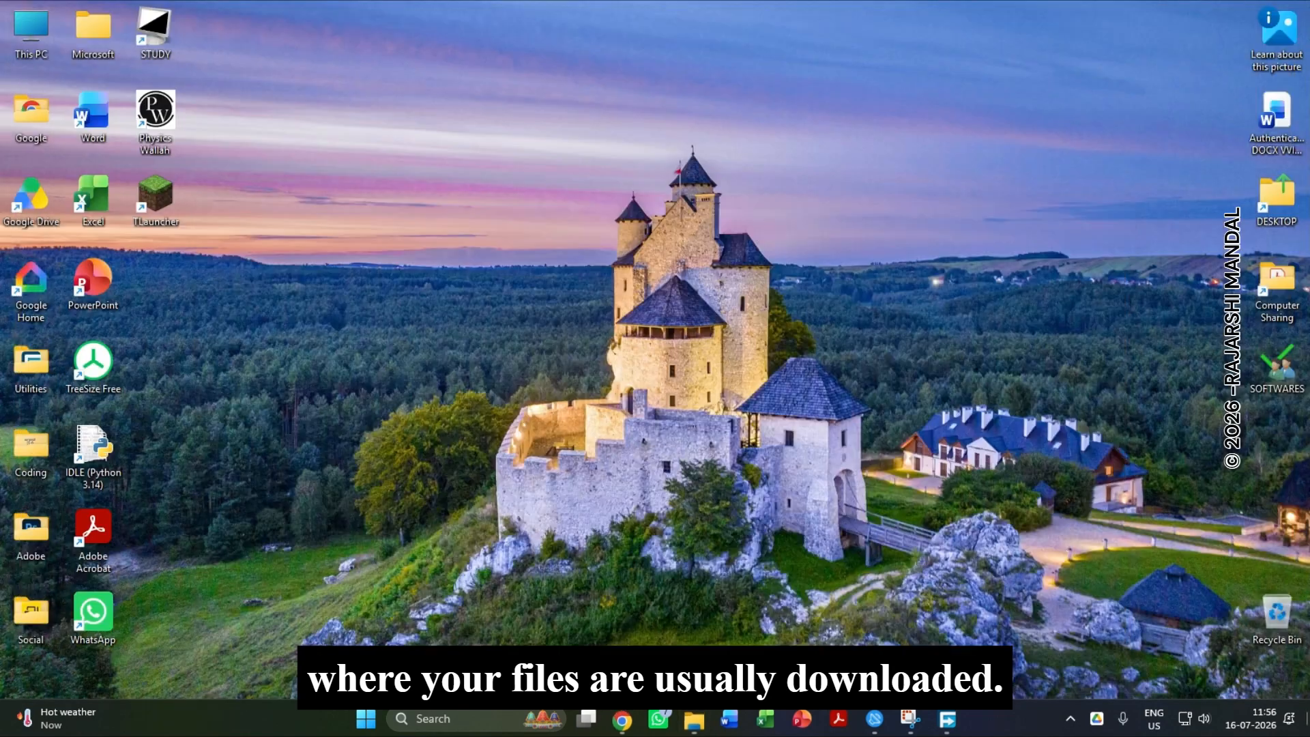
pyautogui.doubleClick(11, 21)
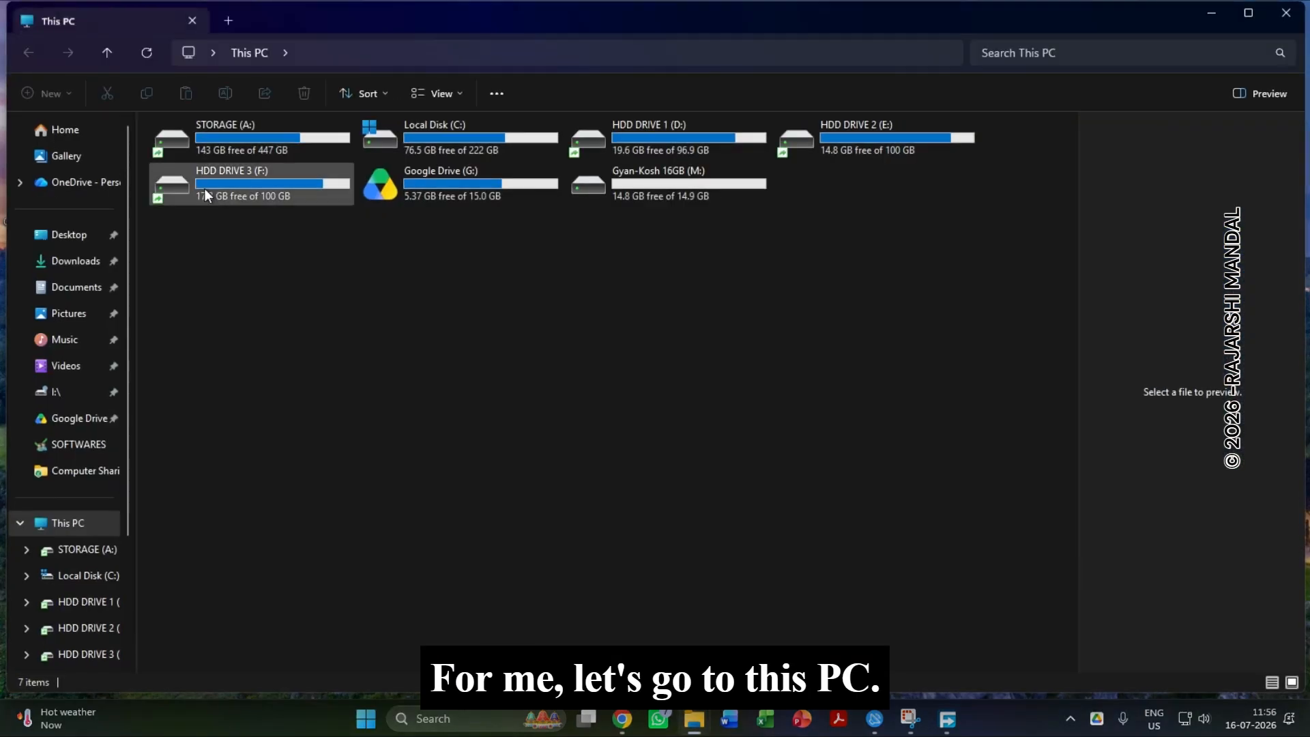
pyautogui.click(80, 272)
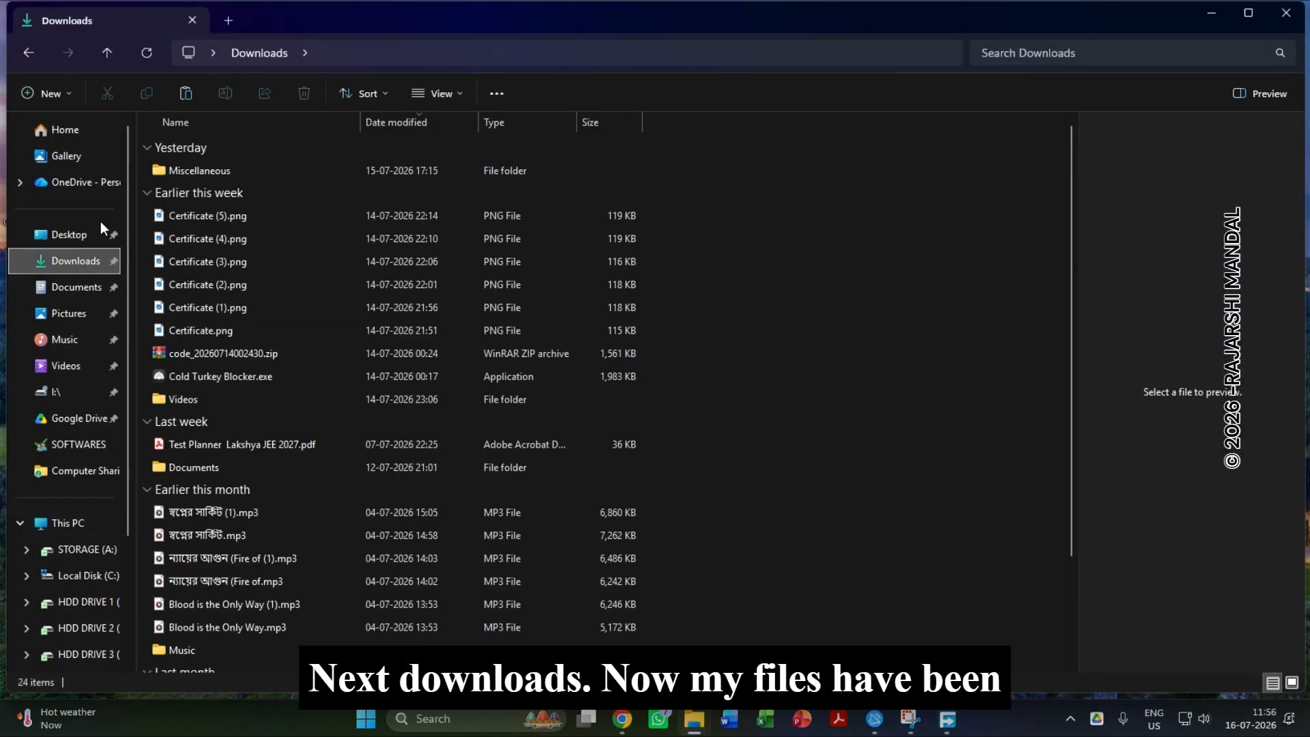
pyautogui.doubleClick(230, 172)
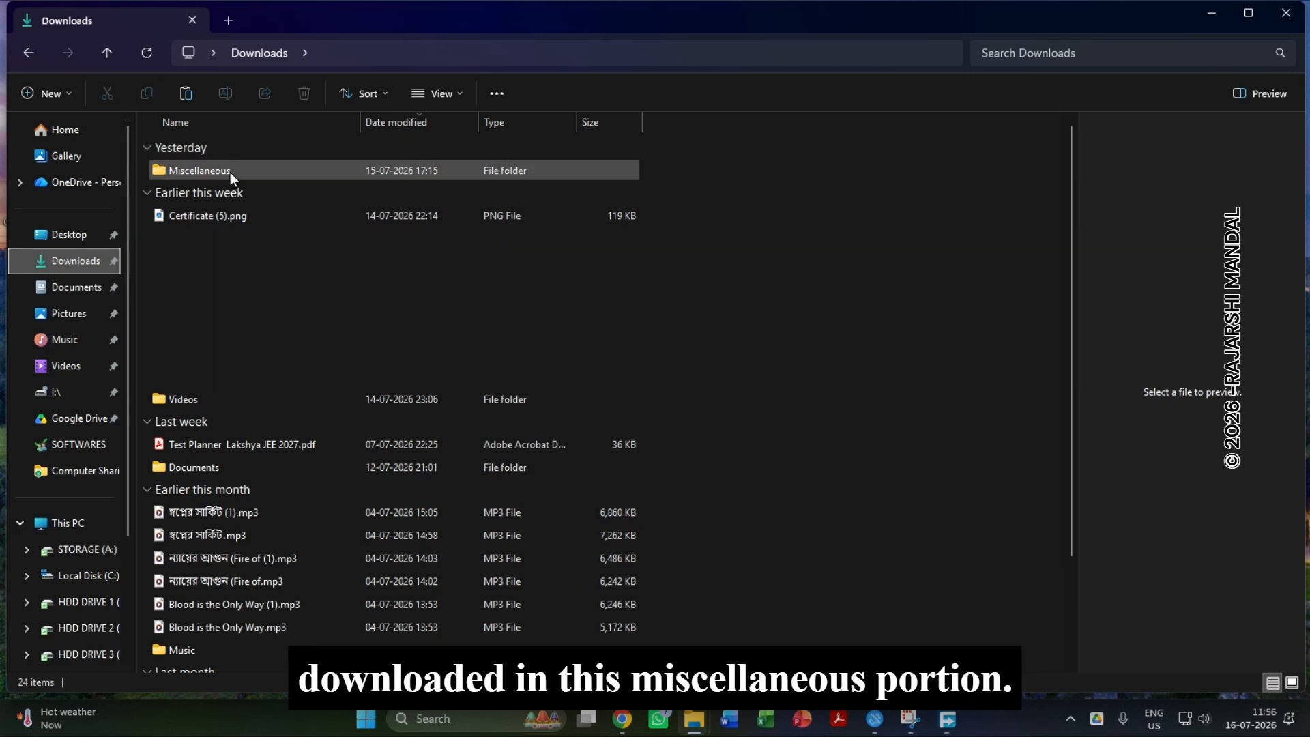
pyautogui.click(243, 175)
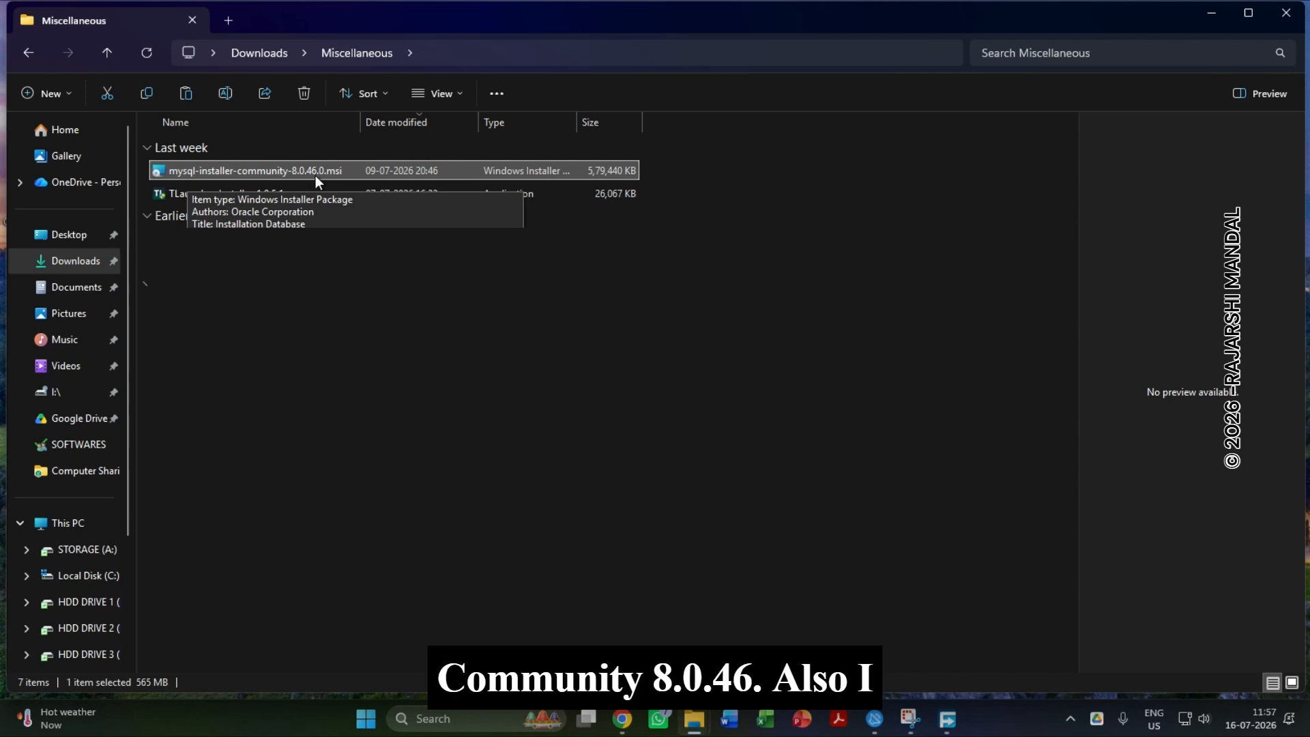
# Search Windows for "mys" to check for an existing MySQL installation, and close the search.
pyautogui.click(491, 726)
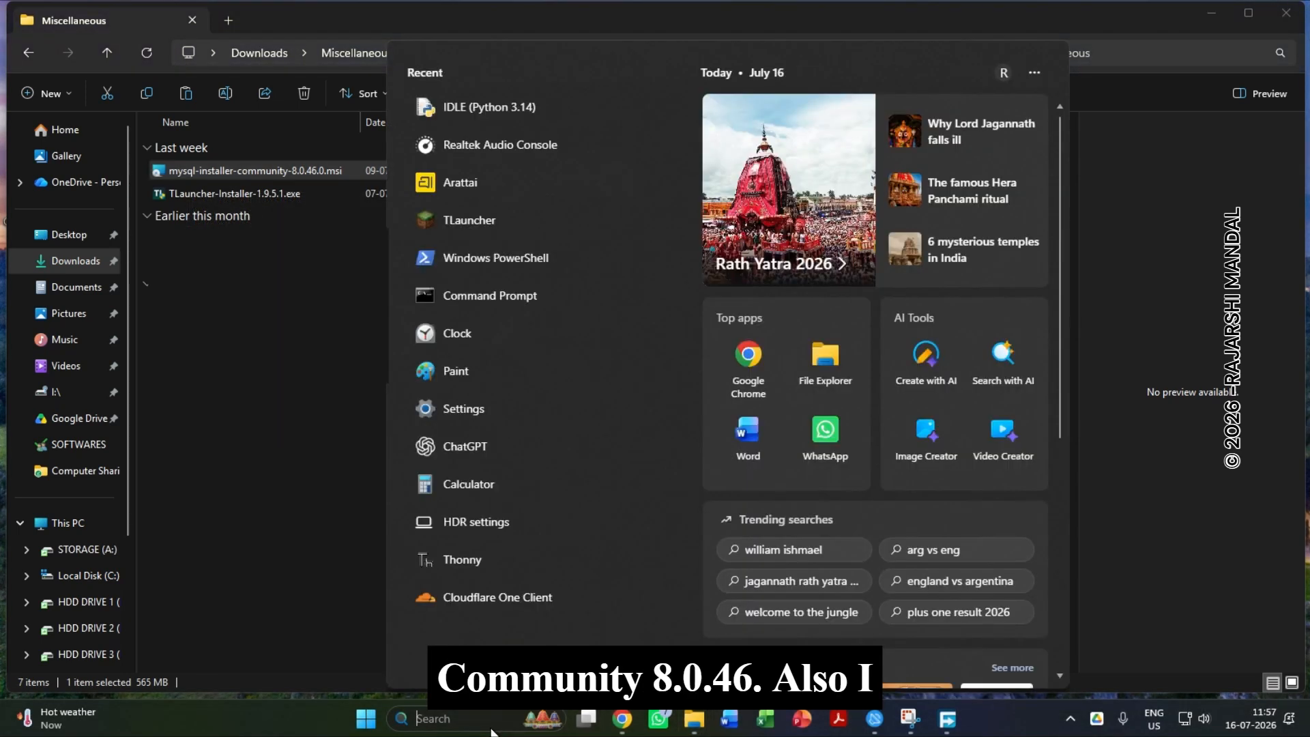
pyautogui.write('mys')
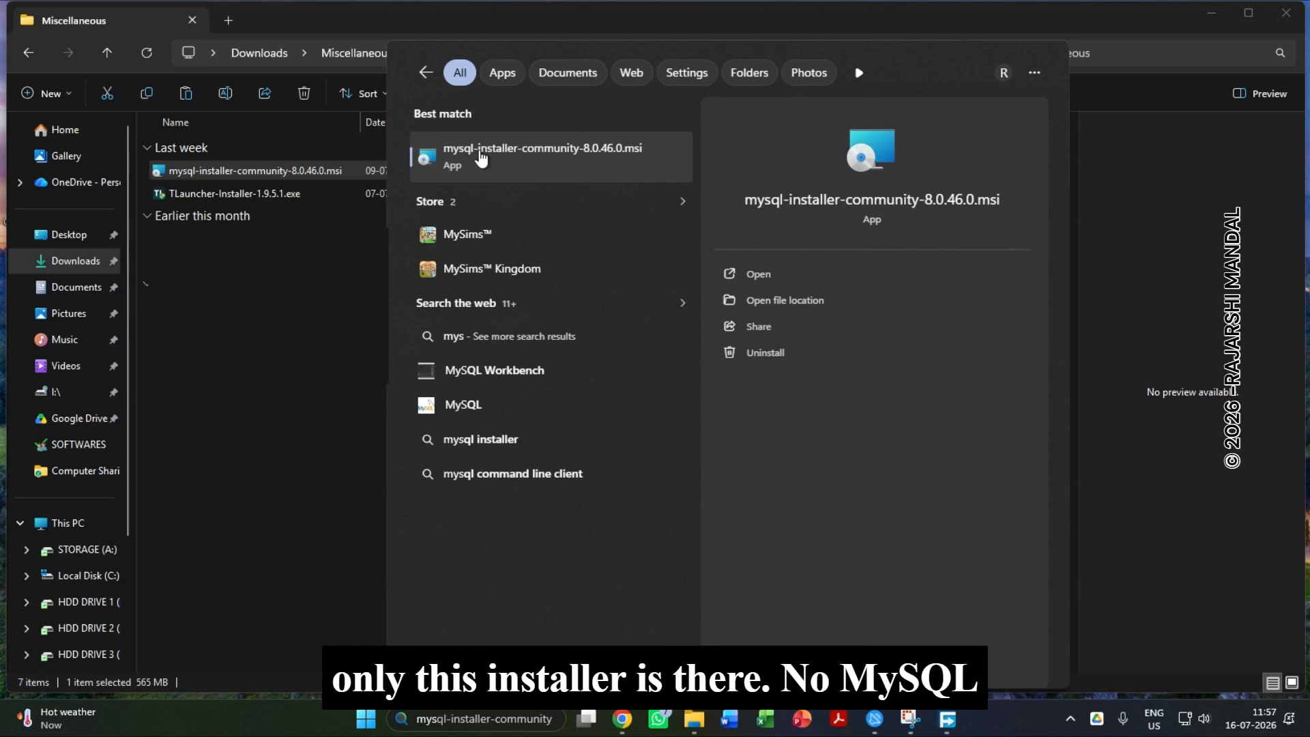
pyautogui.press('BackSpace')
pyautogui.press('BackSpace')
pyautogui.press('BackSpace')
pyautogui.press('Escape')
# Launch mysql-installer-community-8.0.46.0.msi from the Miscellaneous folder and maximize the File Explorer window.
pyautogui.doubleClick(325, 175)
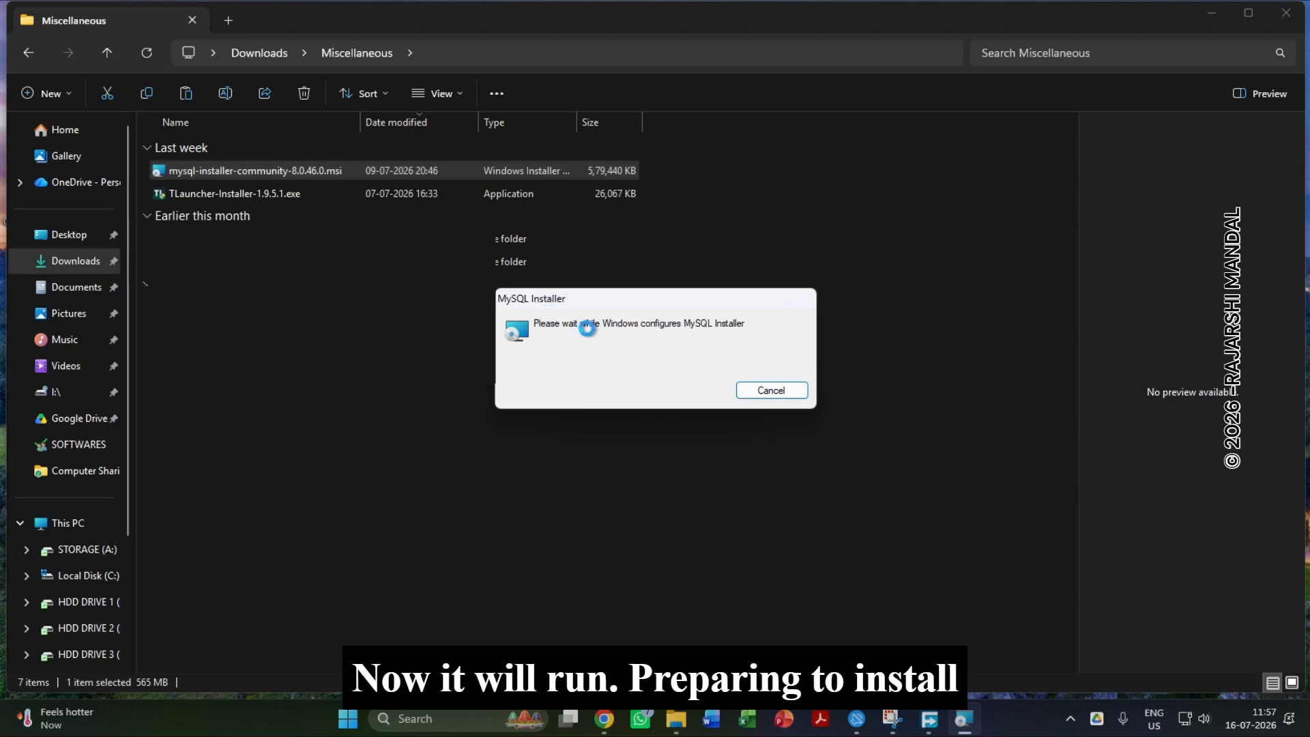
pyautogui.click(1247, 12)
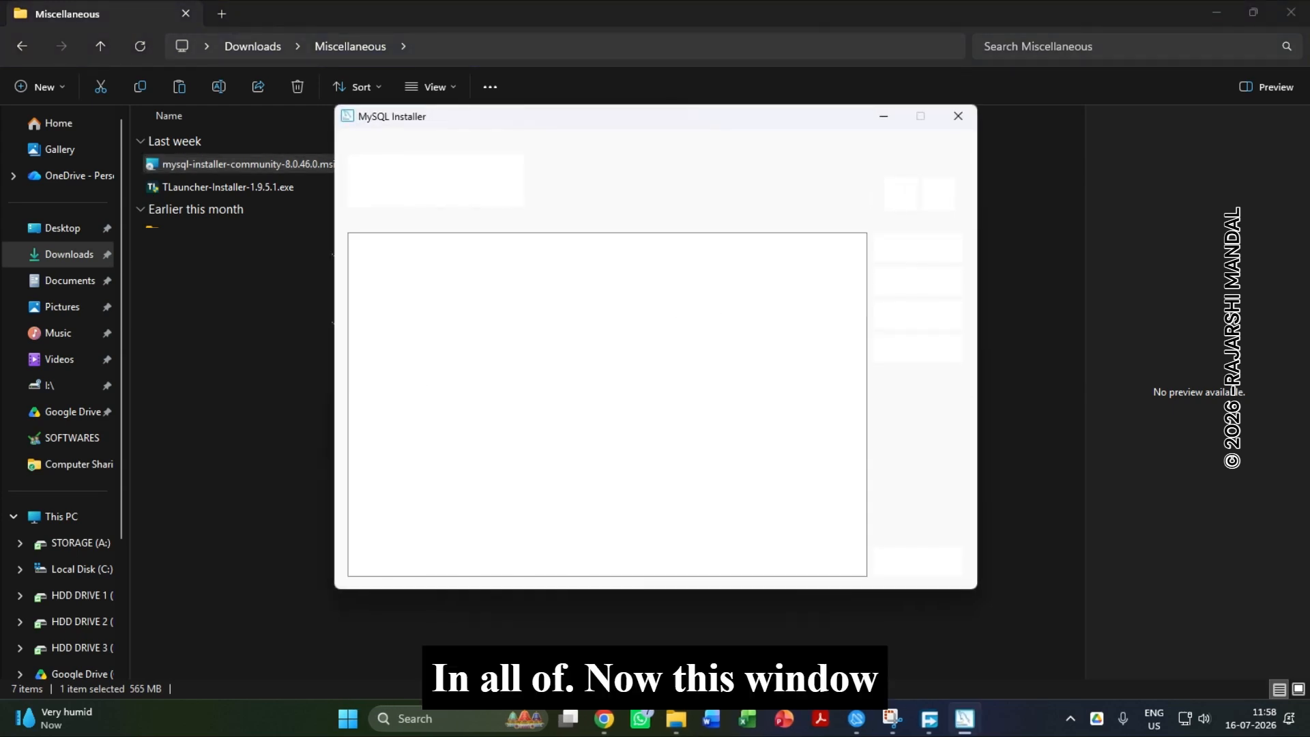
# Bring the MySQL Installer up over the desktop and install MySQL Server 8.0.46 using the Server only setup type.
pyautogui.press('super+d')
pyautogui.click(977, 714)
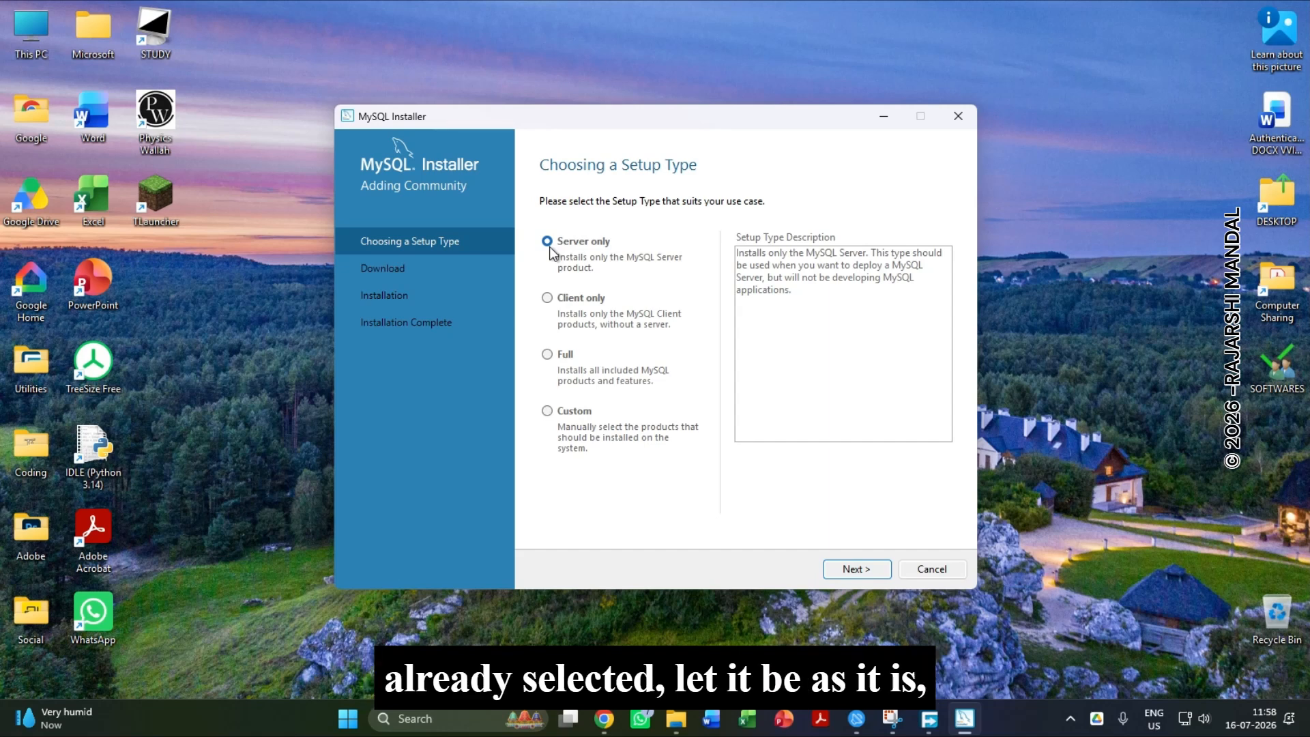
pyautogui.click(858, 568)
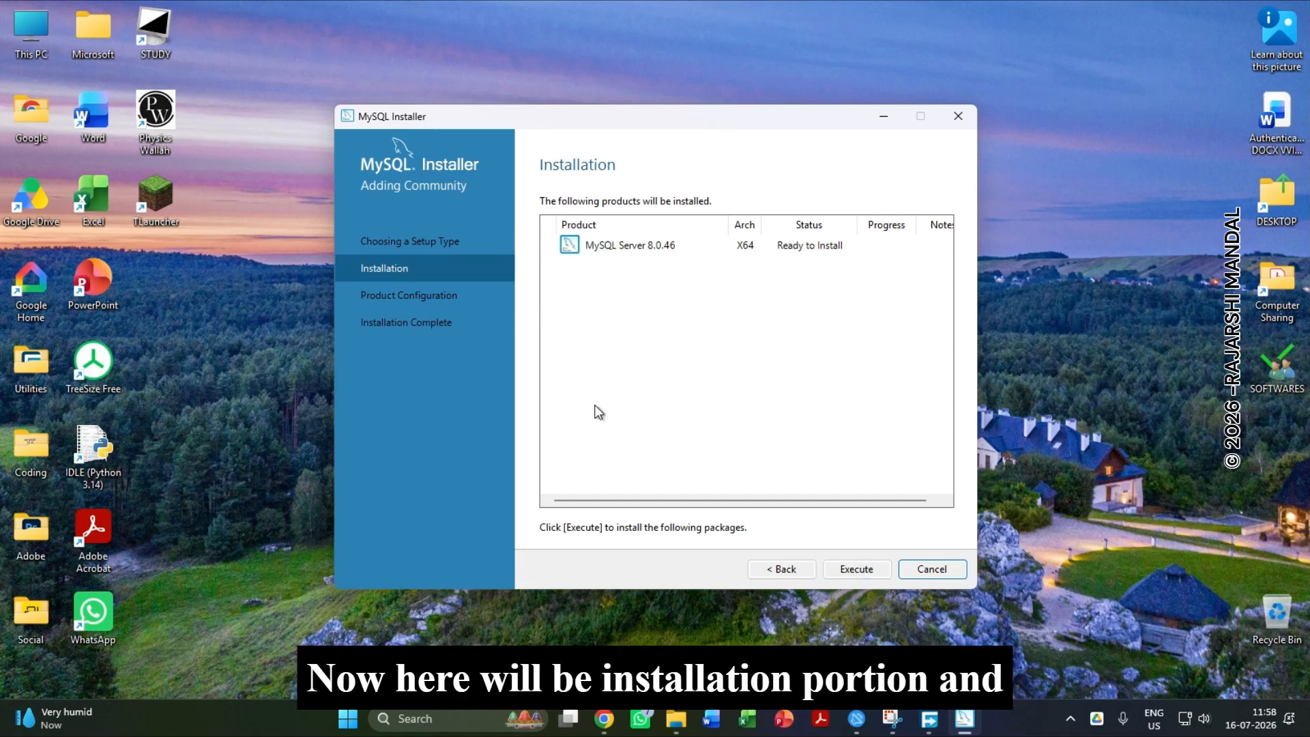
pyautogui.click(860, 568)
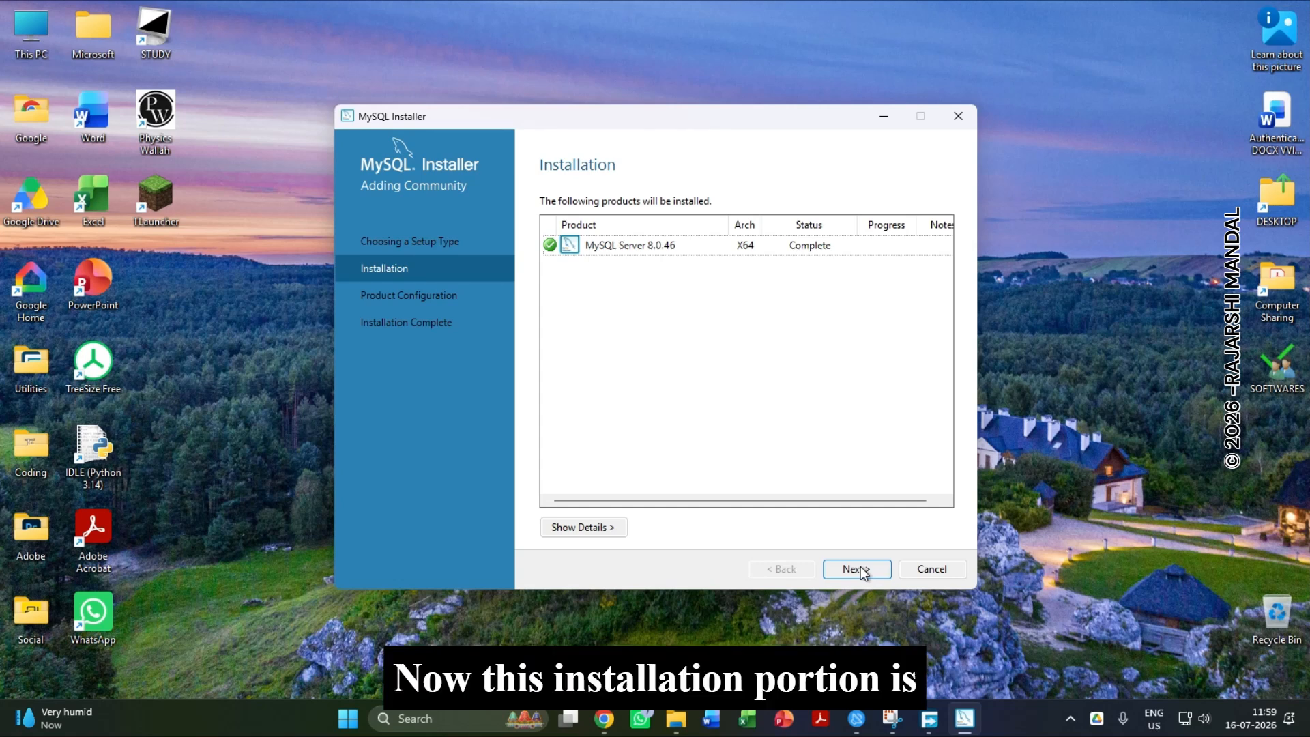
pyautogui.click(857, 568)
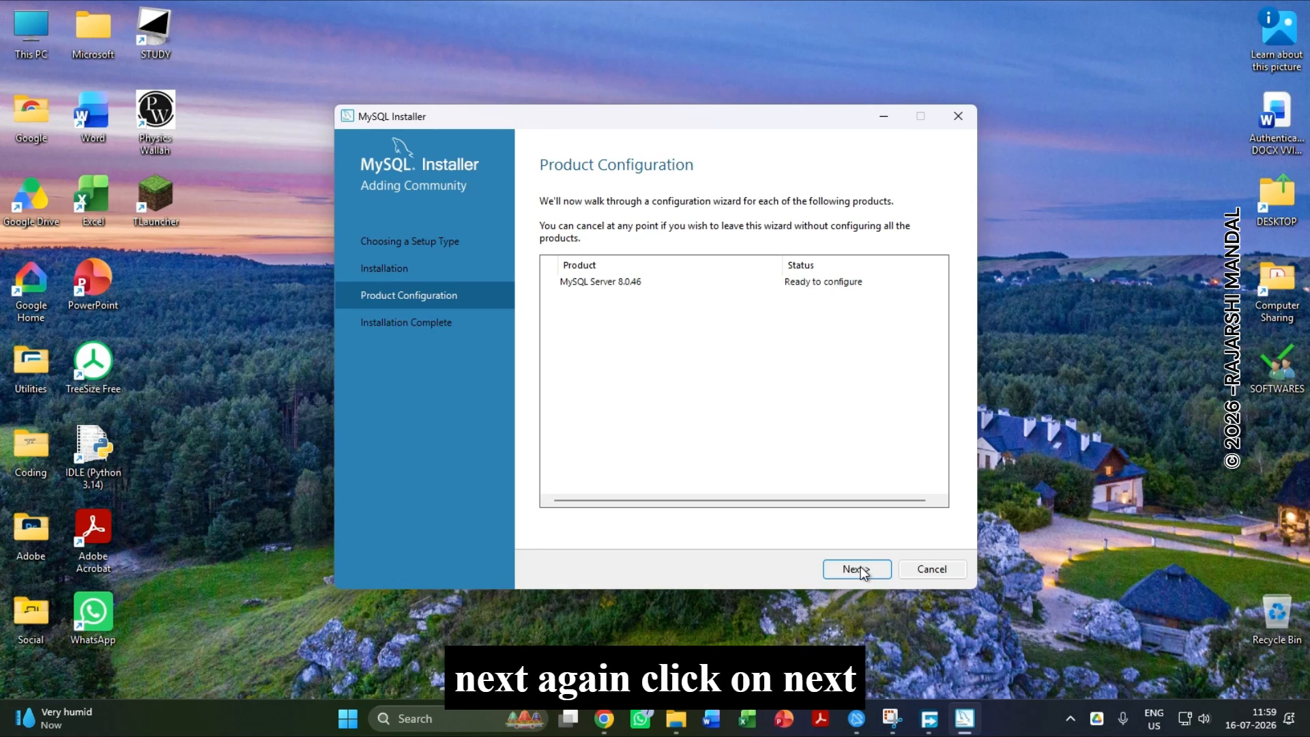
# Accept the Development Computer configuration with port 3306, and choose the legacy authentication method that retains MySQL 5.x compatibility.
pyautogui.click(857, 568)
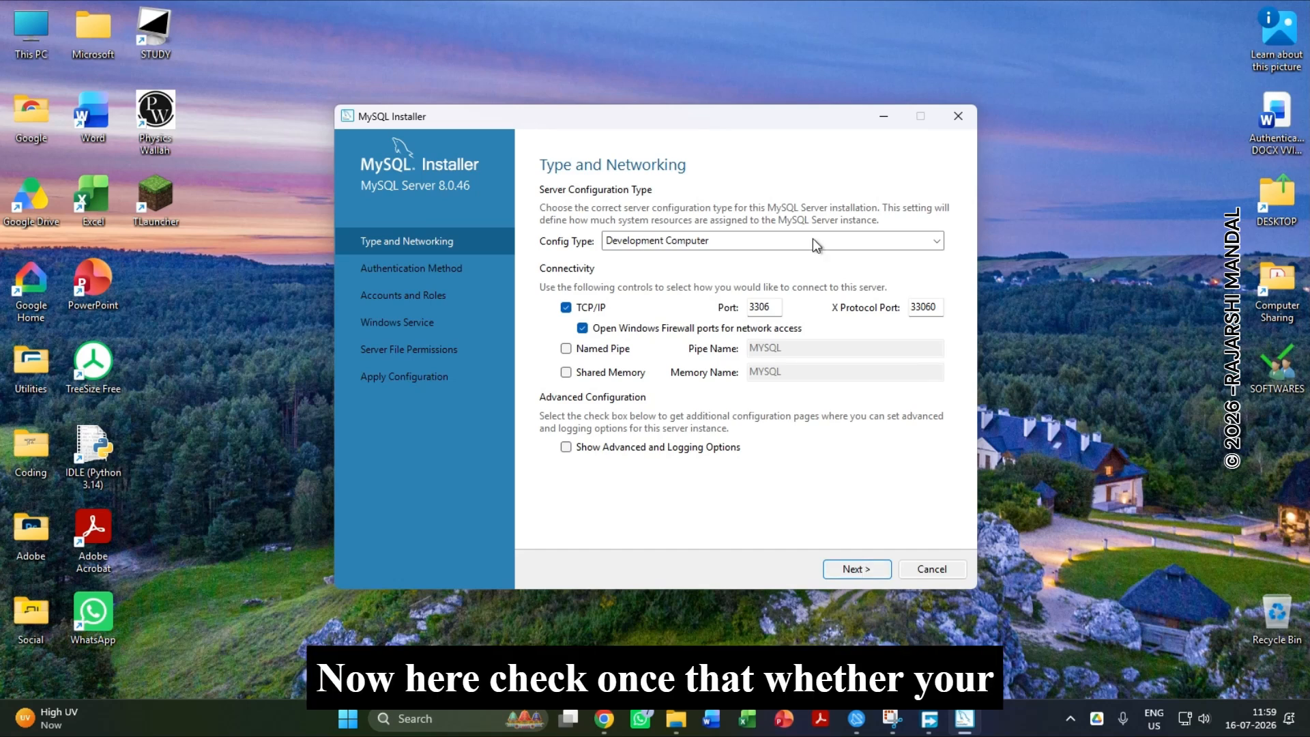
pyautogui.moveTo(771, 310); pyautogui.dragTo(752, 315)
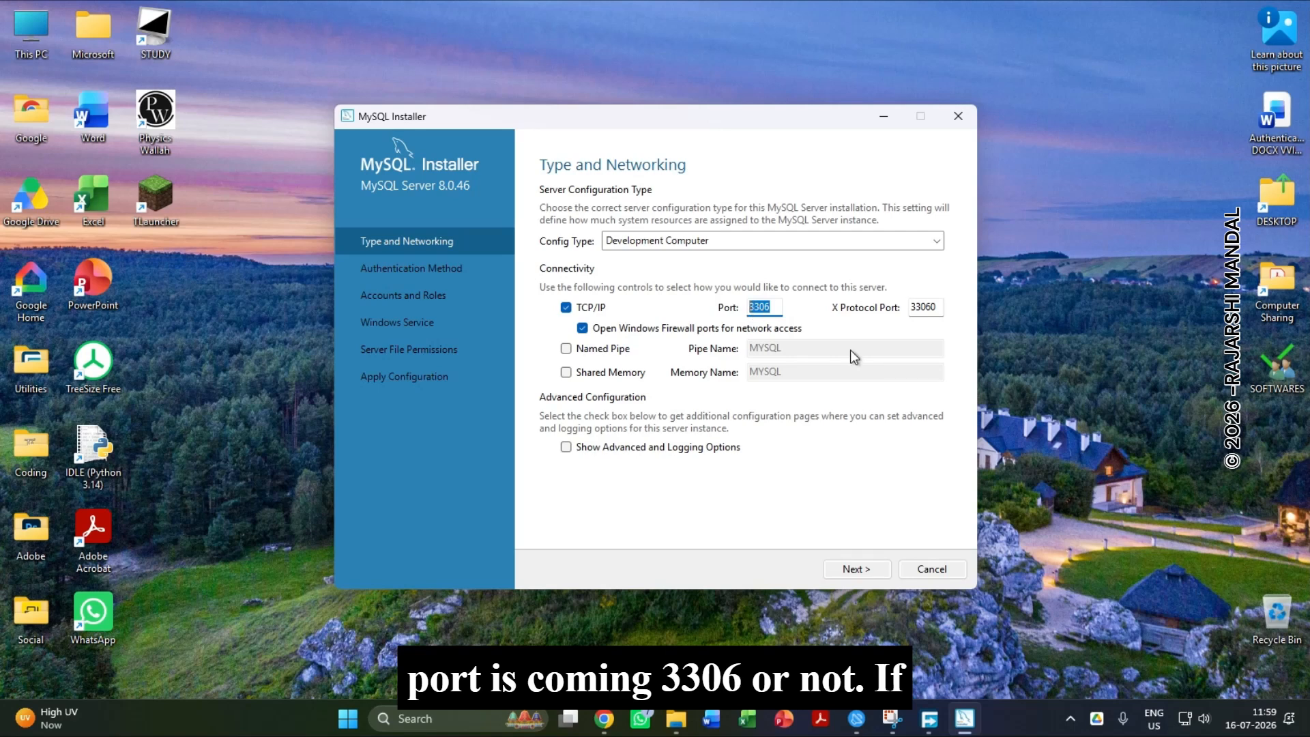
pyautogui.click(763, 305)
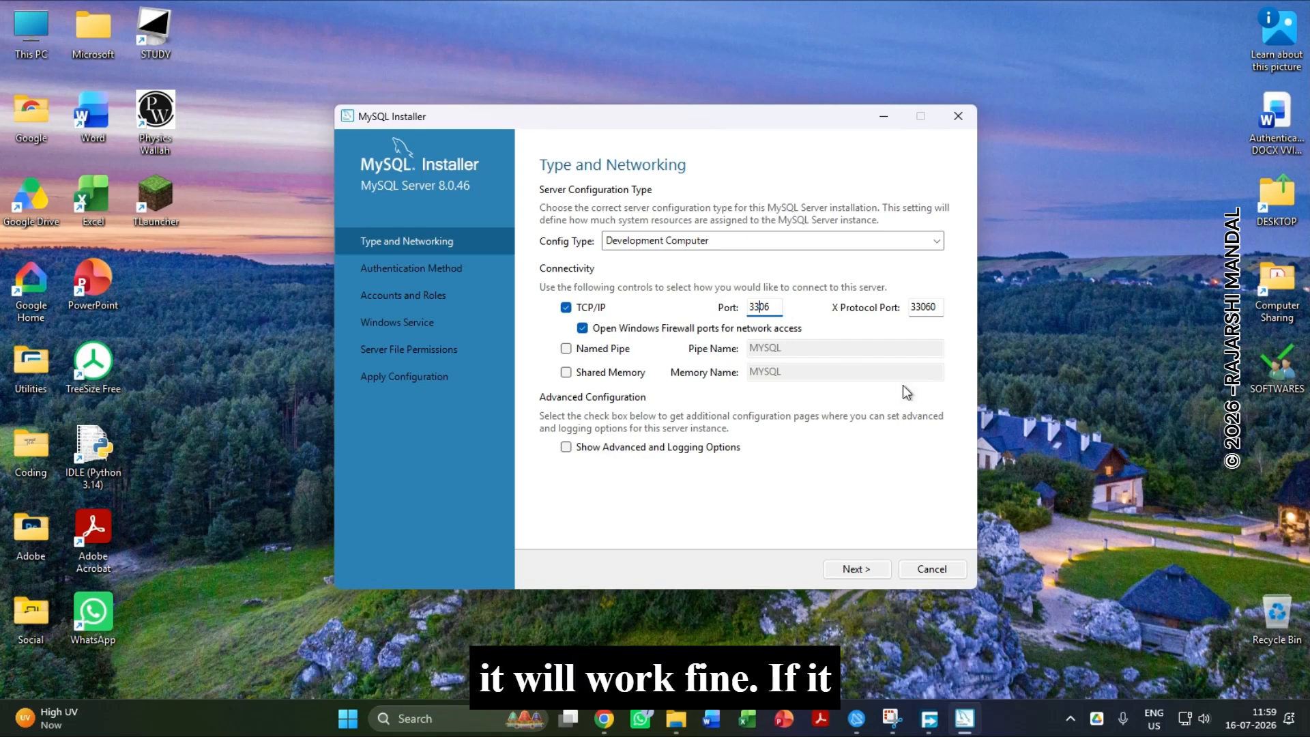
pyautogui.click(858, 568)
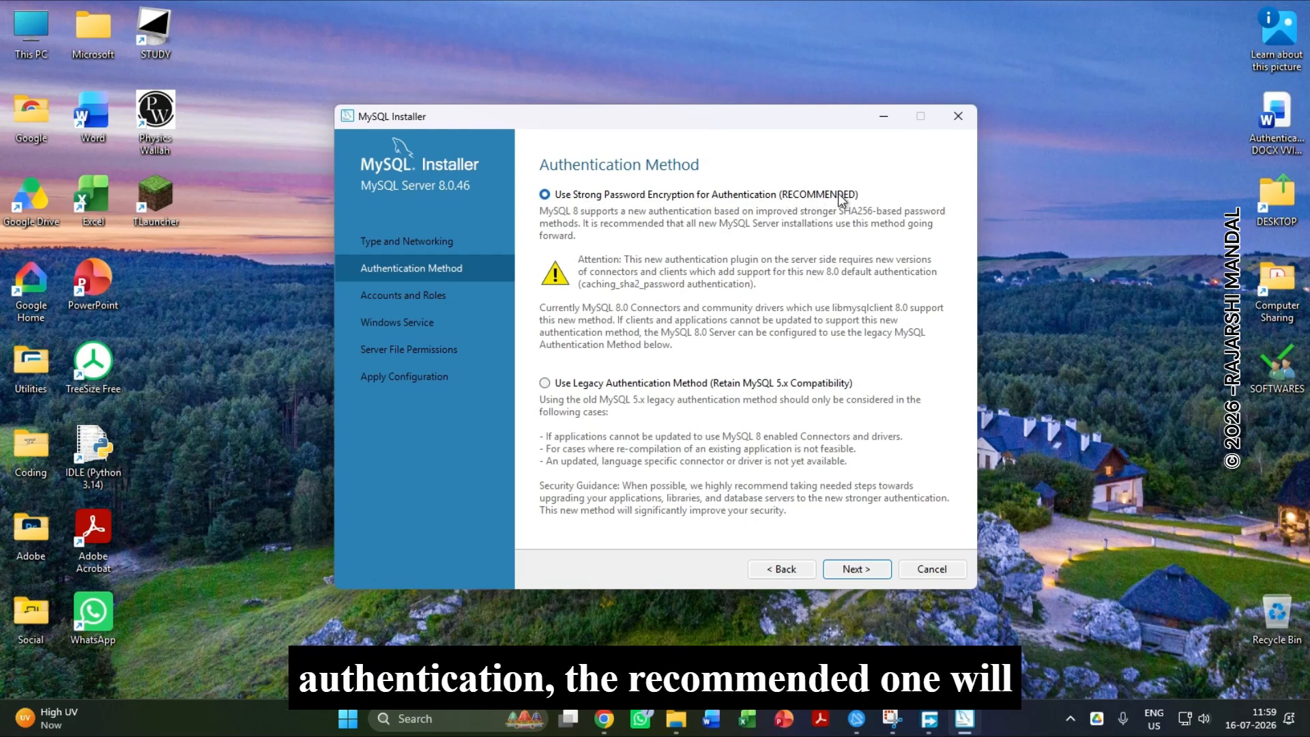
pyautogui.click(545, 384)
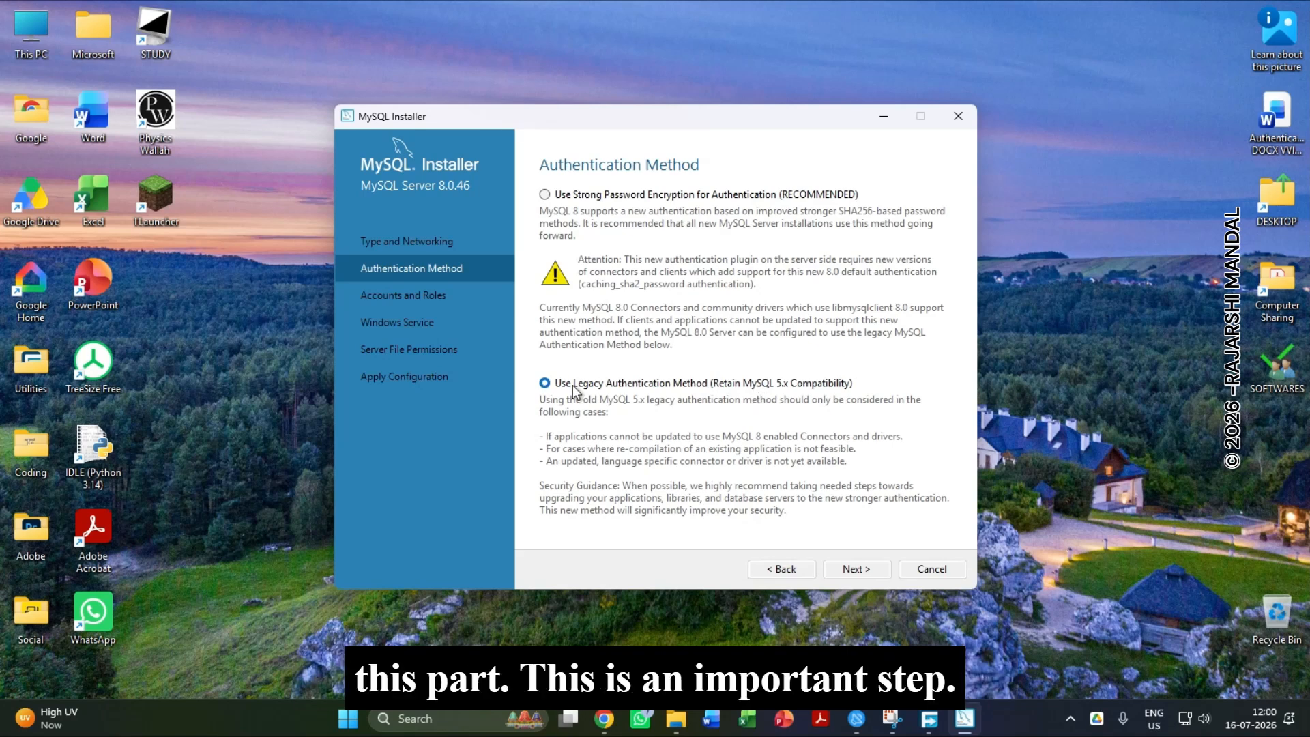
pyautogui.click(854, 568)
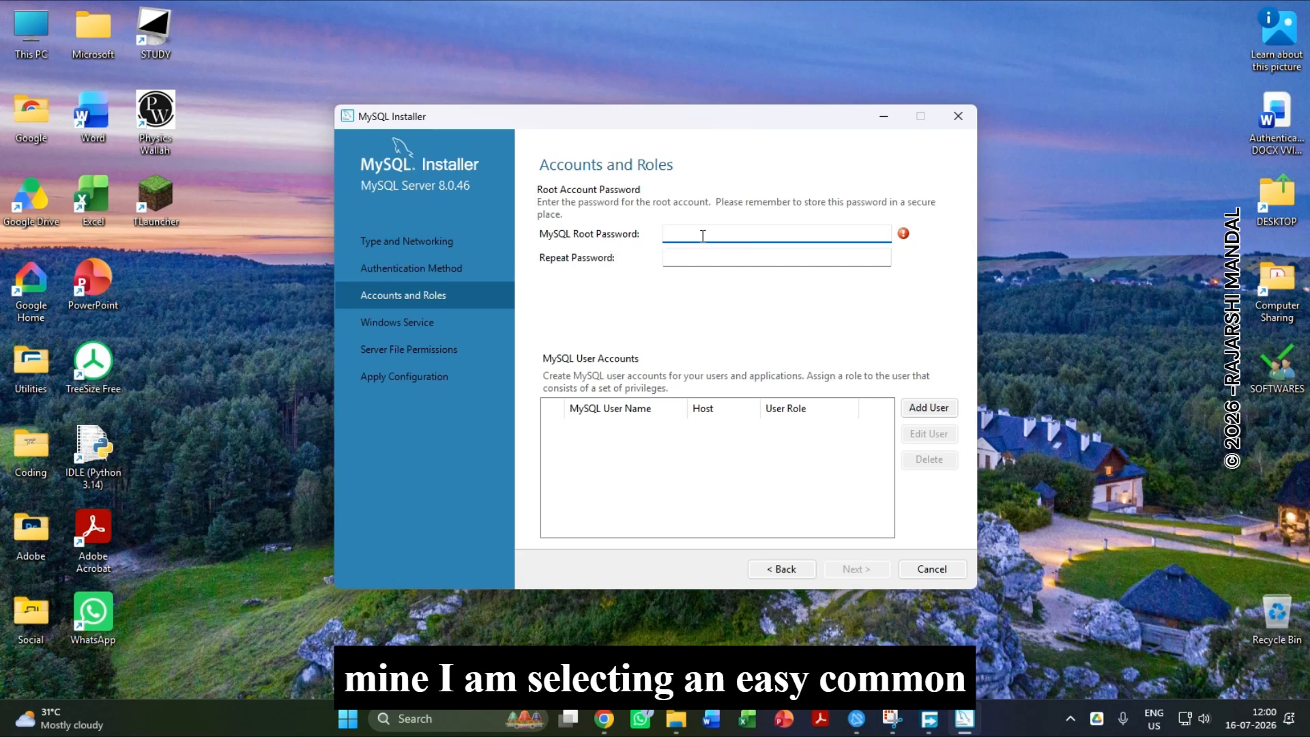
# Enter and repeat the MySQL root password, and continue to the Windows Service settings.
pyautogui.write('••••••')
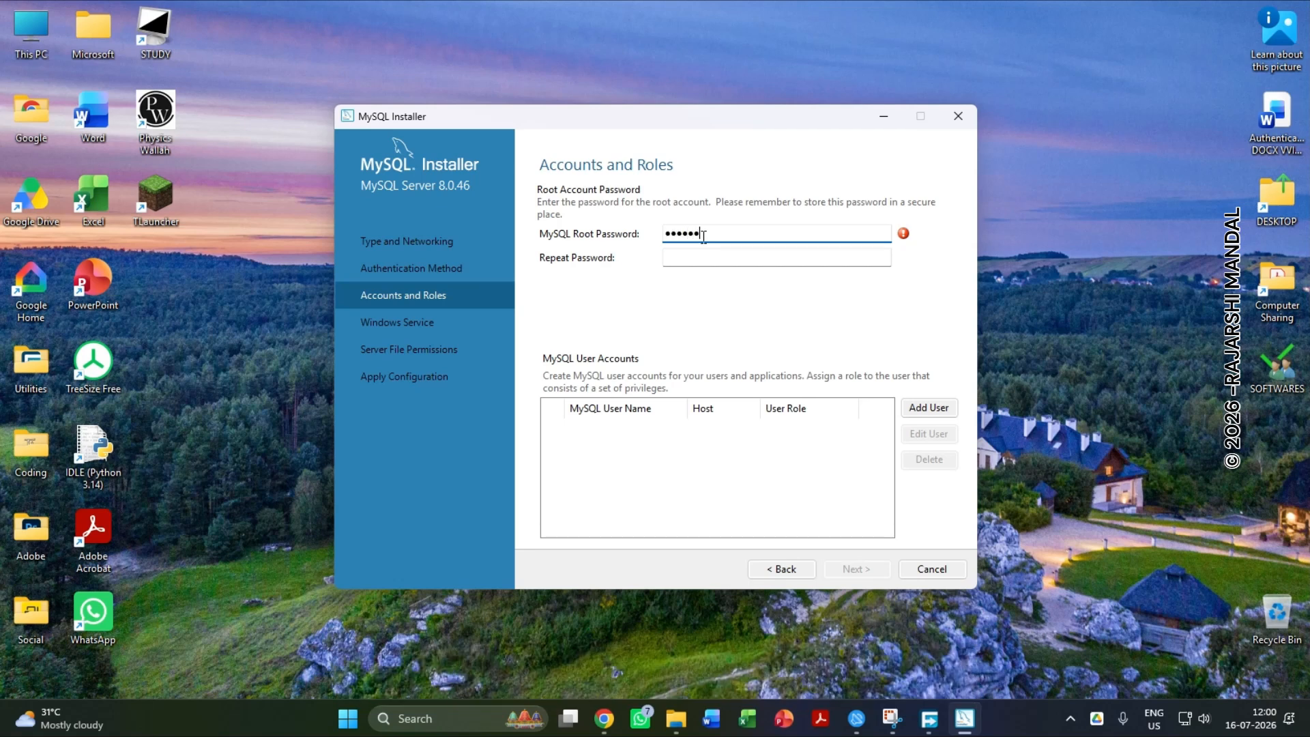
pyautogui.click(709, 261)
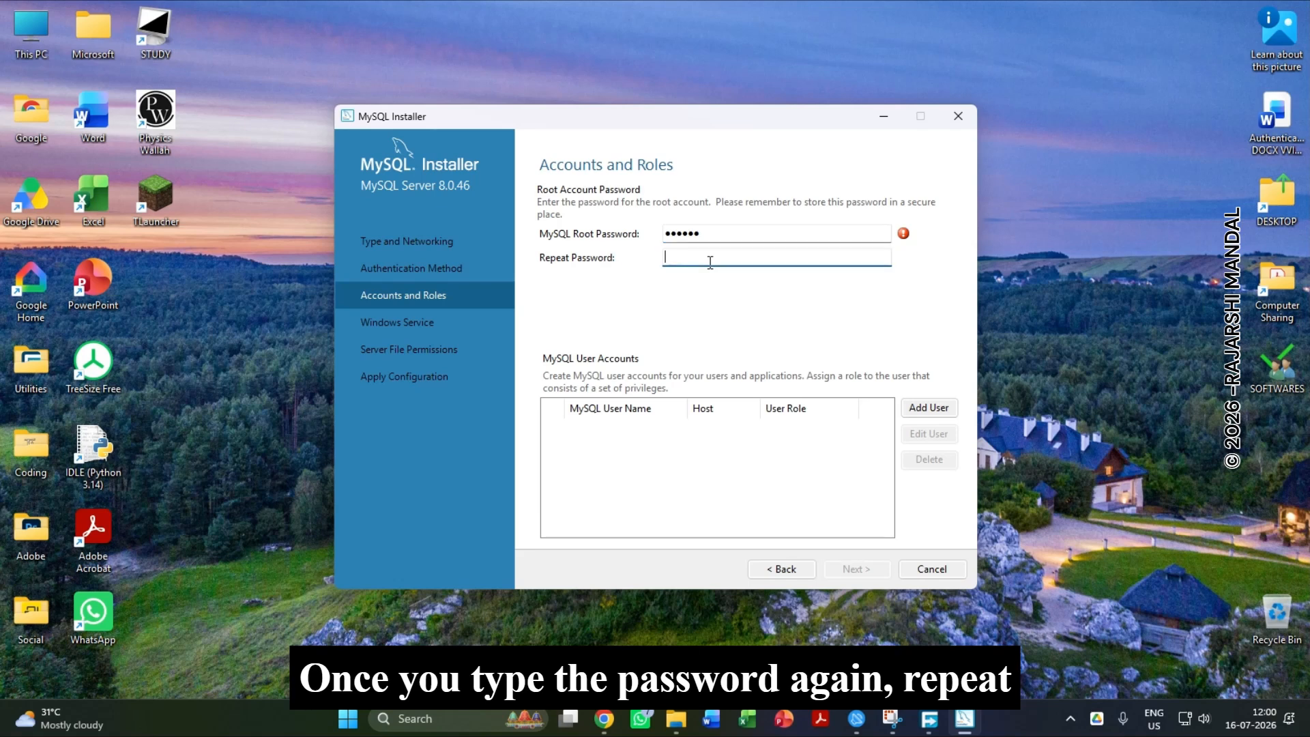
pyautogui.write('••••••')
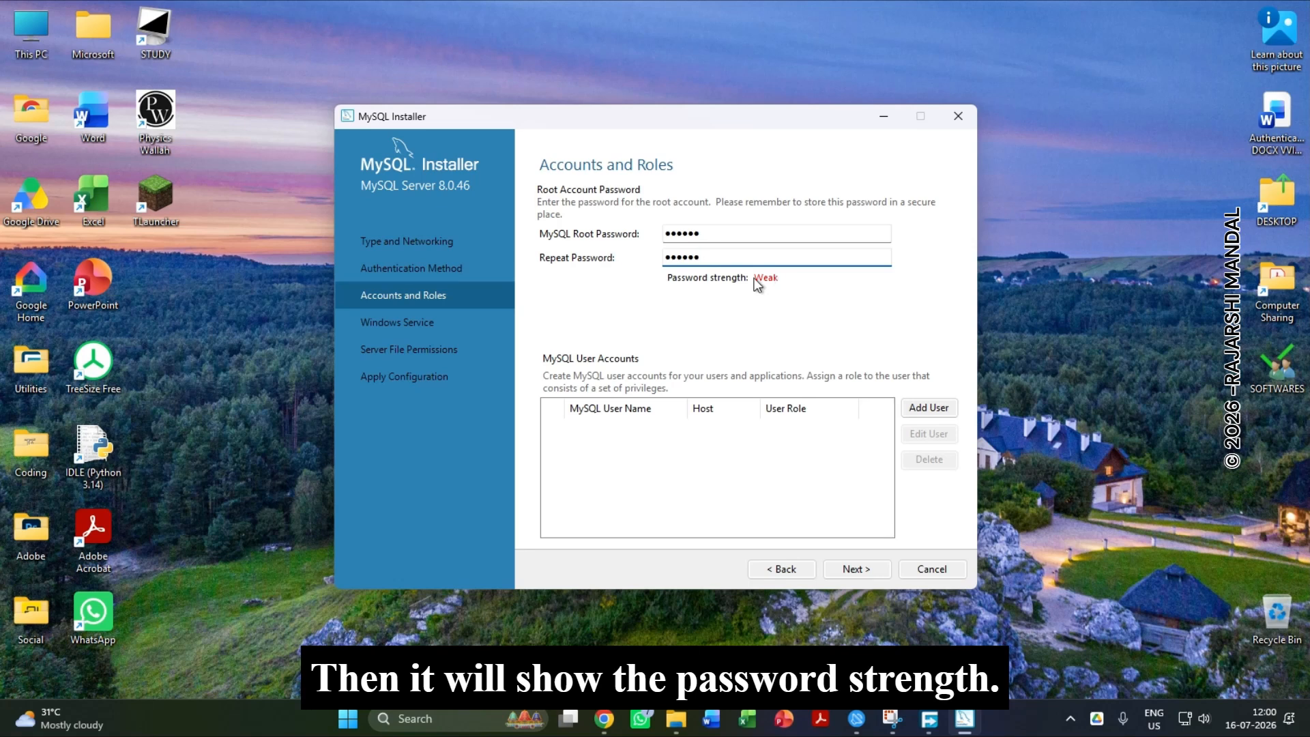
pyautogui.moveTo(703, 256); pyautogui.dragTo(647, 235)
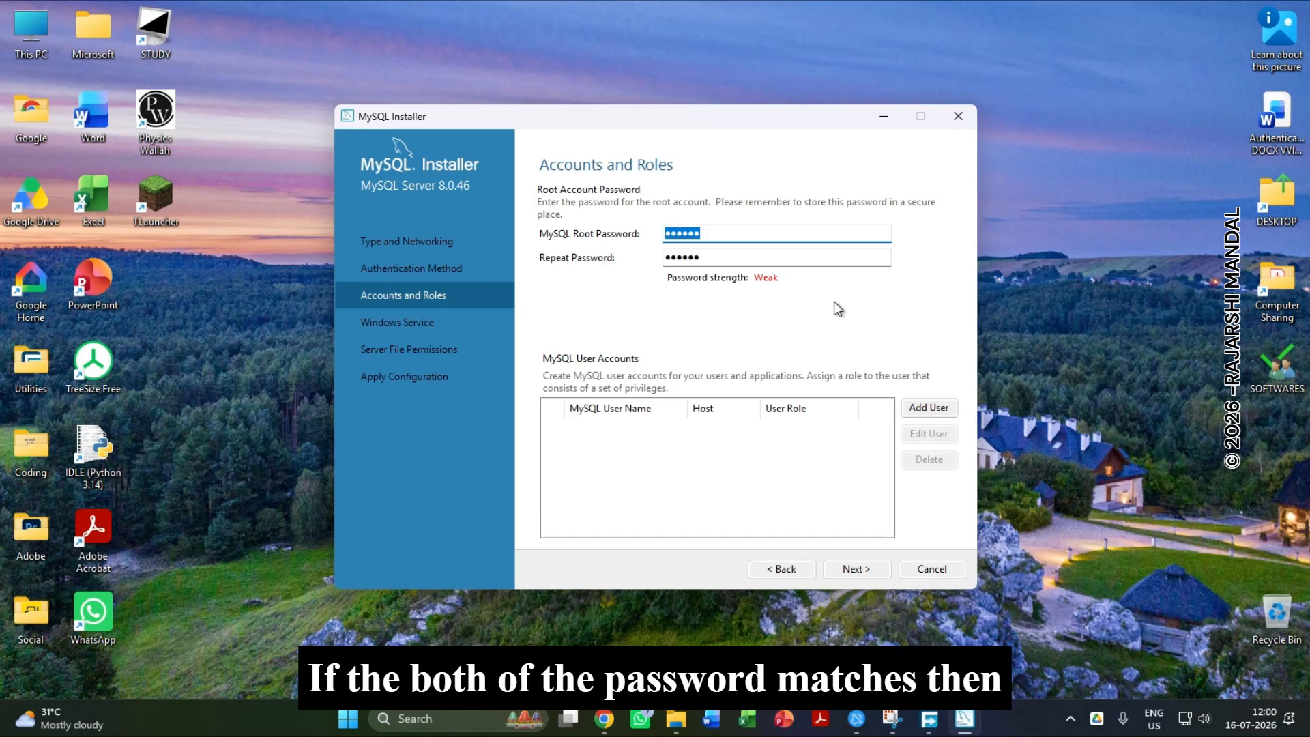
pyautogui.click(849, 570)
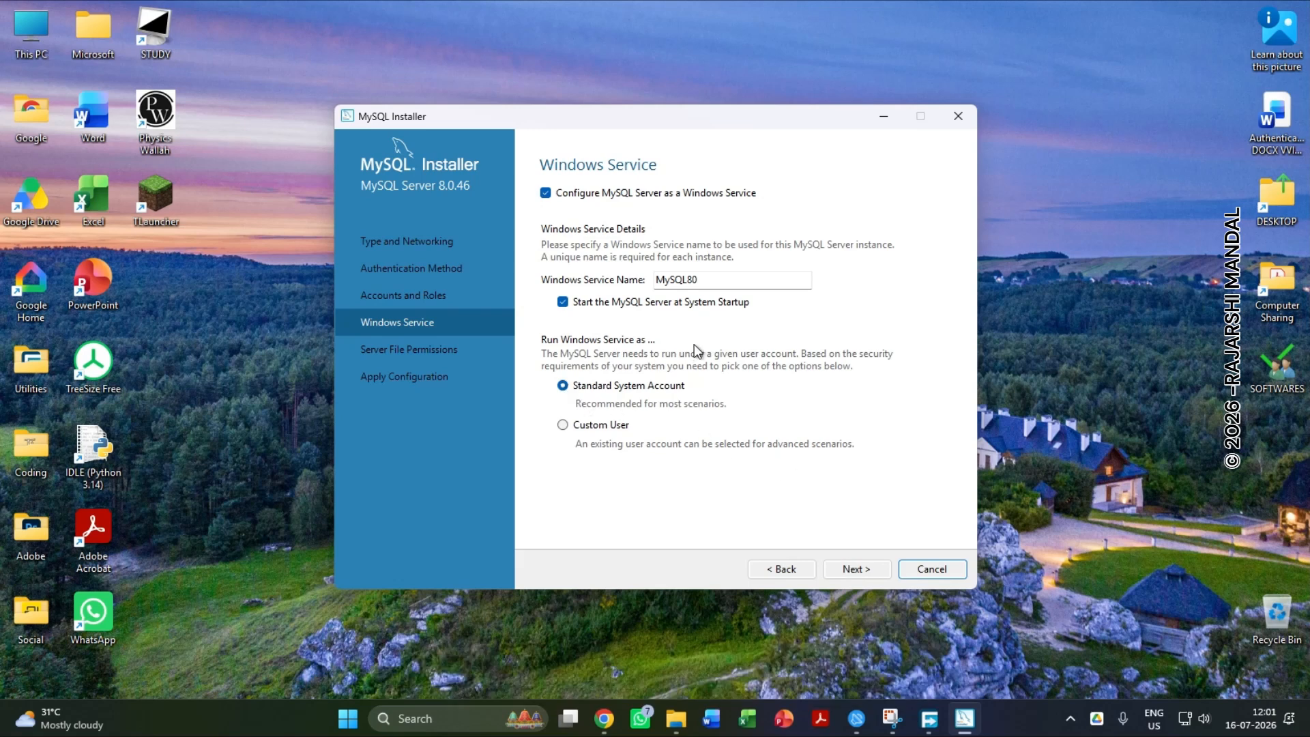
# Accept the MySQL80 Windows service and full-access server file permissions, and execute the server configuration.
pyautogui.click(868, 572)
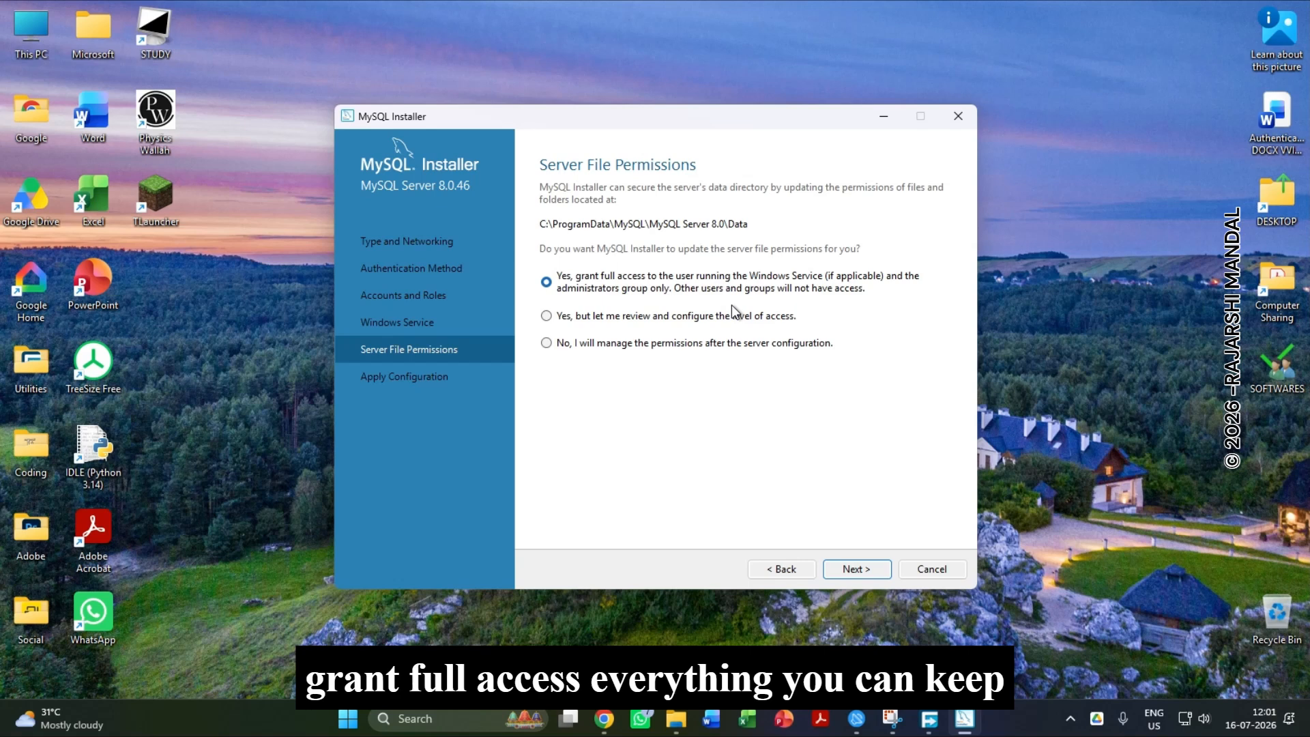
pyautogui.click(862, 571)
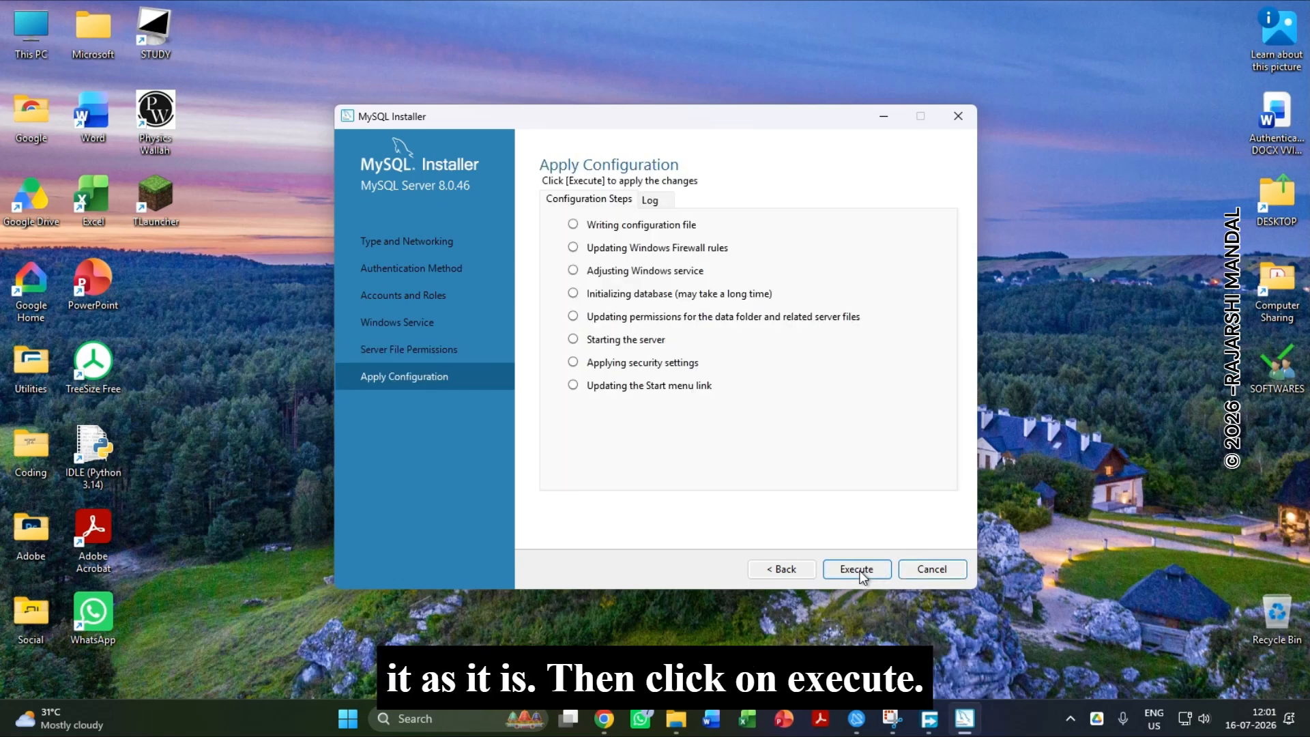
pyautogui.click(860, 571)
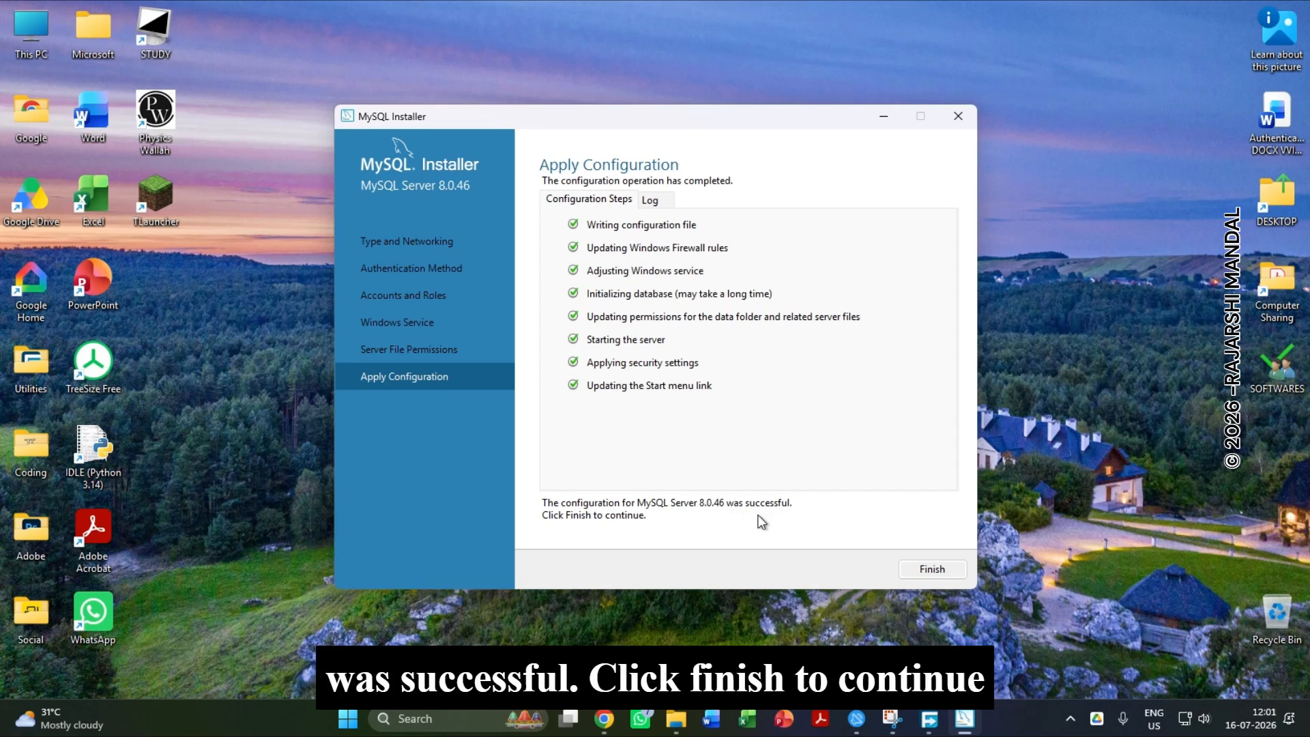
# Finish the MySQL Server product configuration and close the completed installer.
pyautogui.click(918, 571)
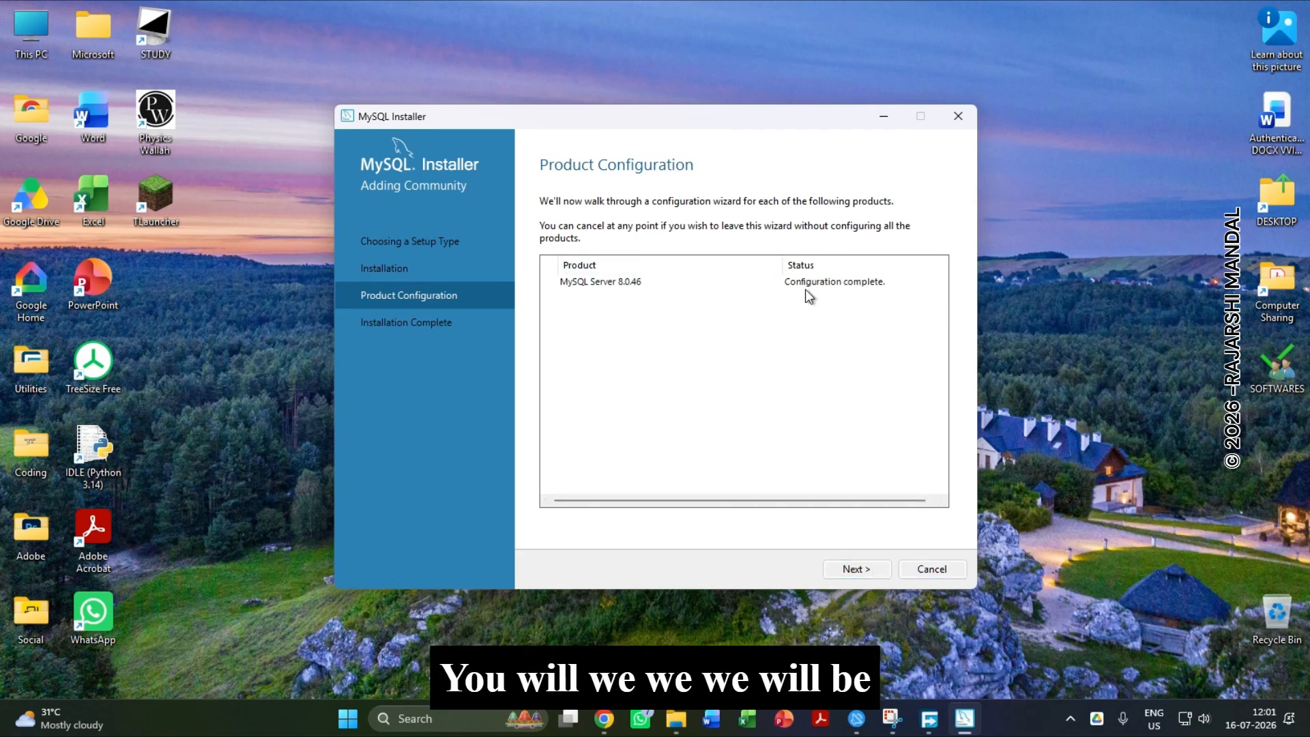
pyautogui.click(881, 571)
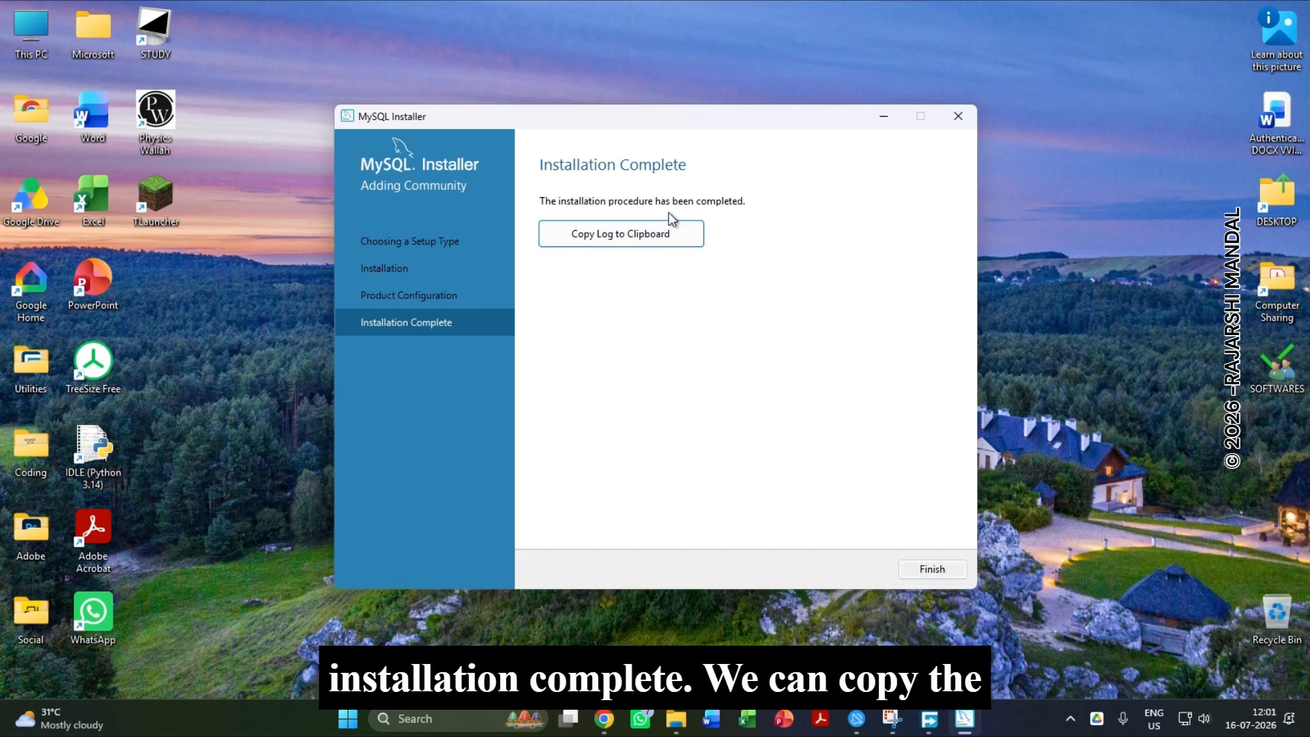
pyautogui.click(931, 569)
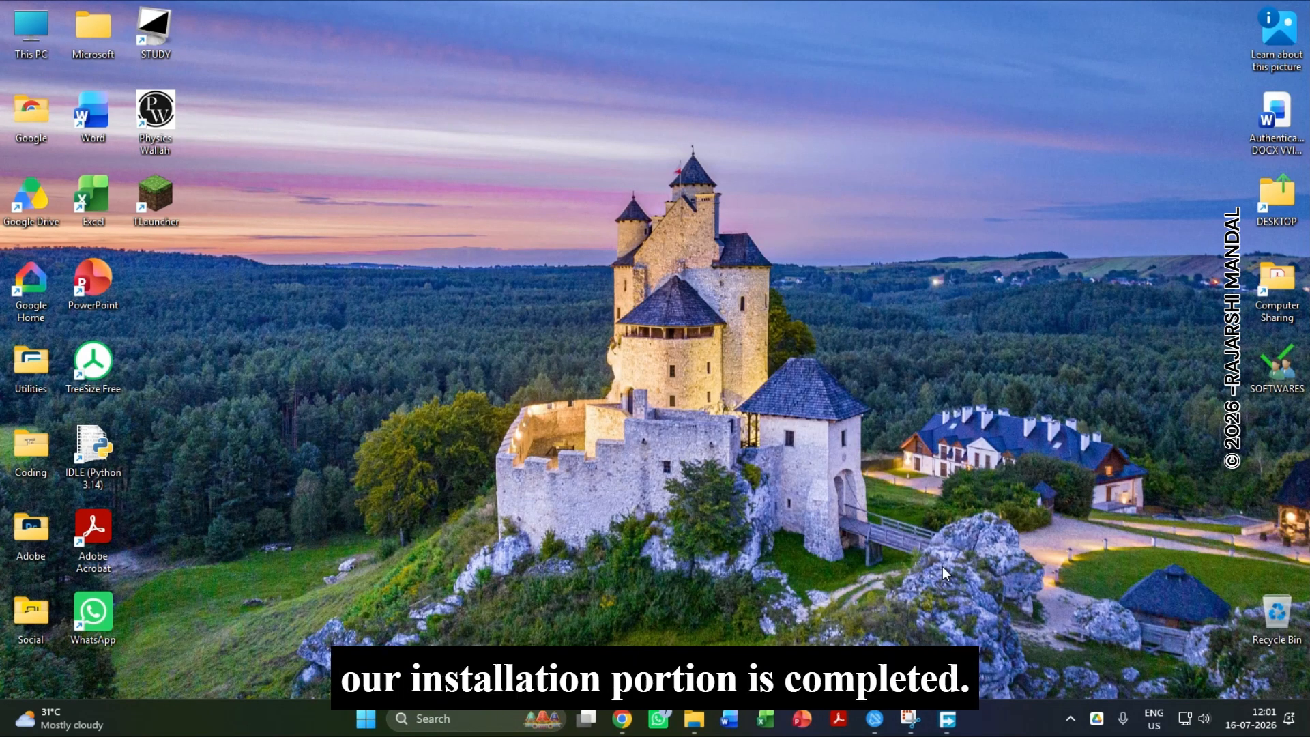
# Search Windows for "mysql" and open MySQL 8.0 Command Line Client.
pyautogui.click(491, 727)
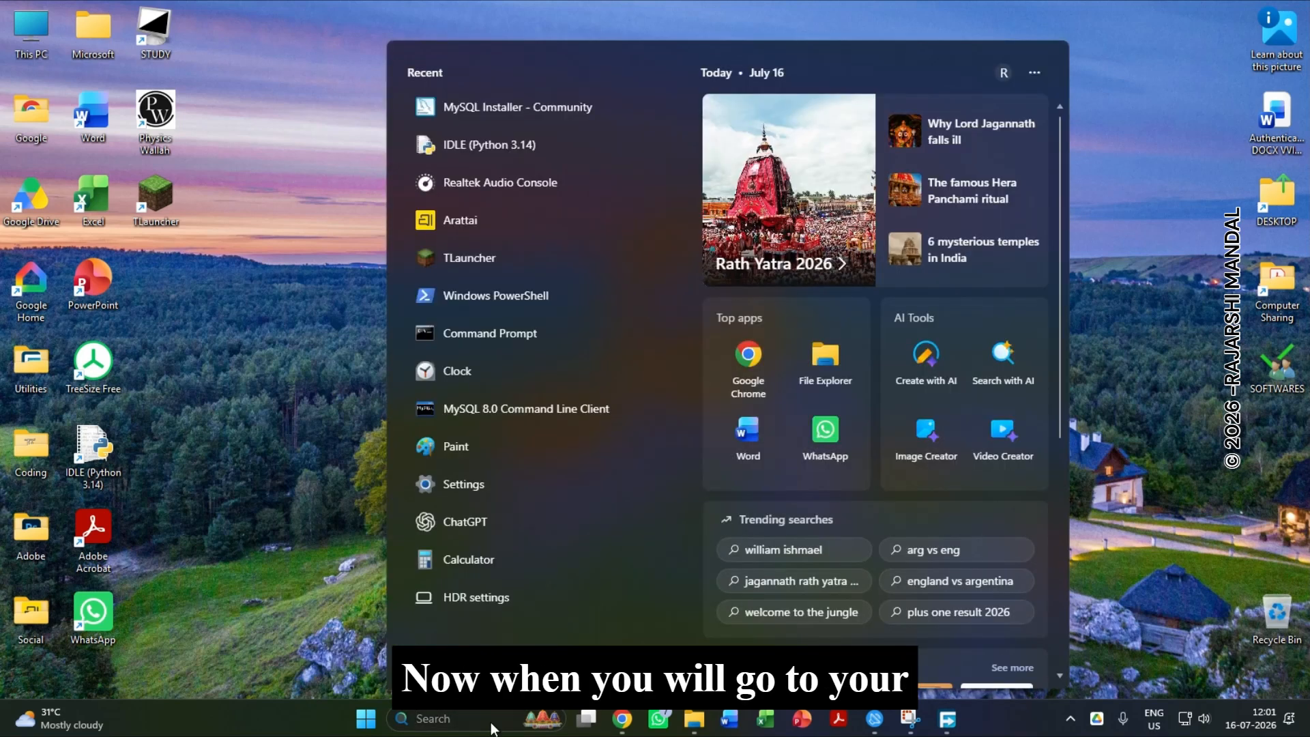
pyautogui.write('mysql')
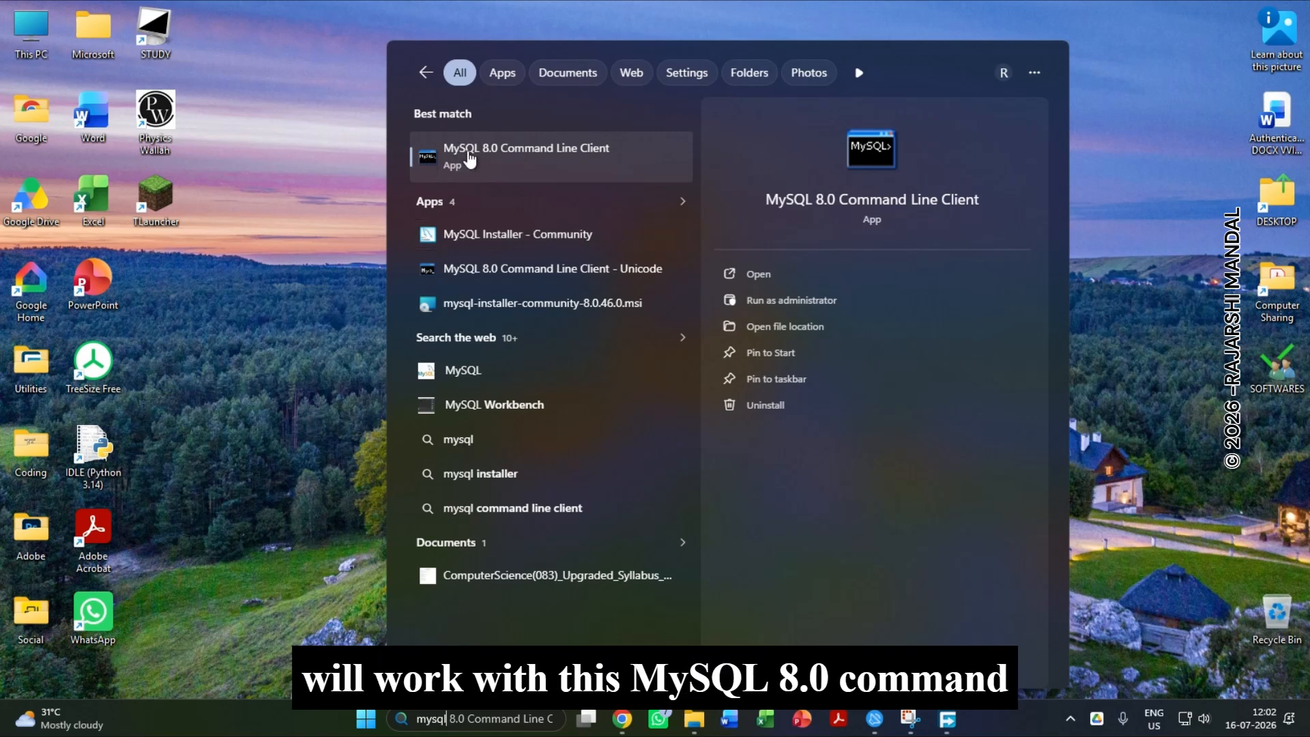
pyautogui.click(745, 272)
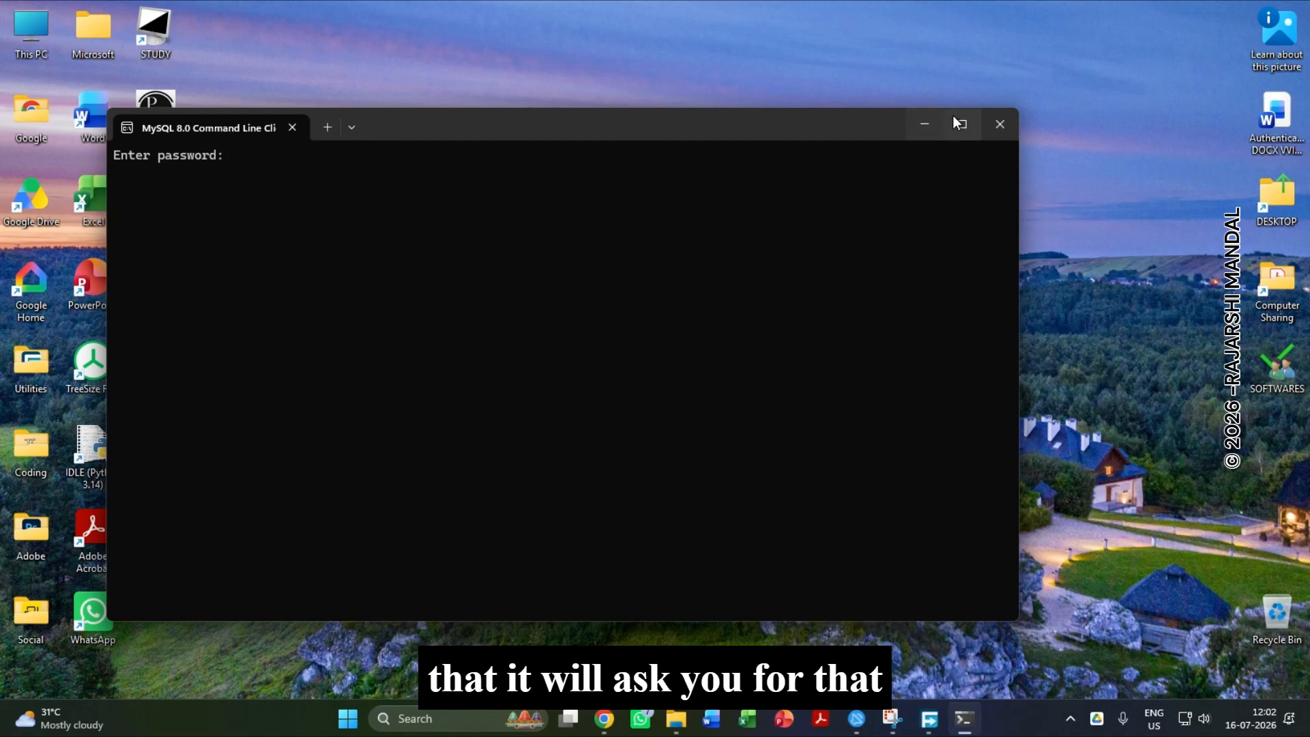
# Log in to the MySQL command line client with the root password and maximize its window.
pyautogui.moveTo(958, 121)
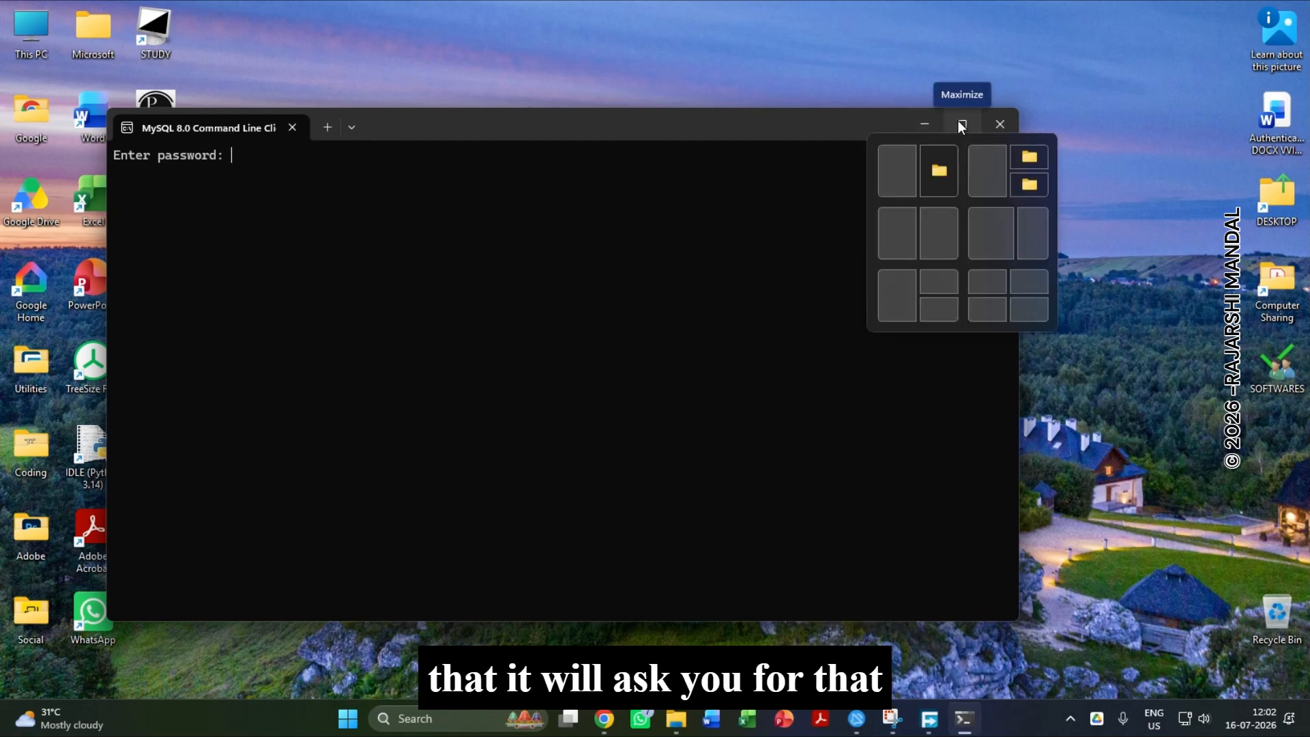
pyautogui.write('******')
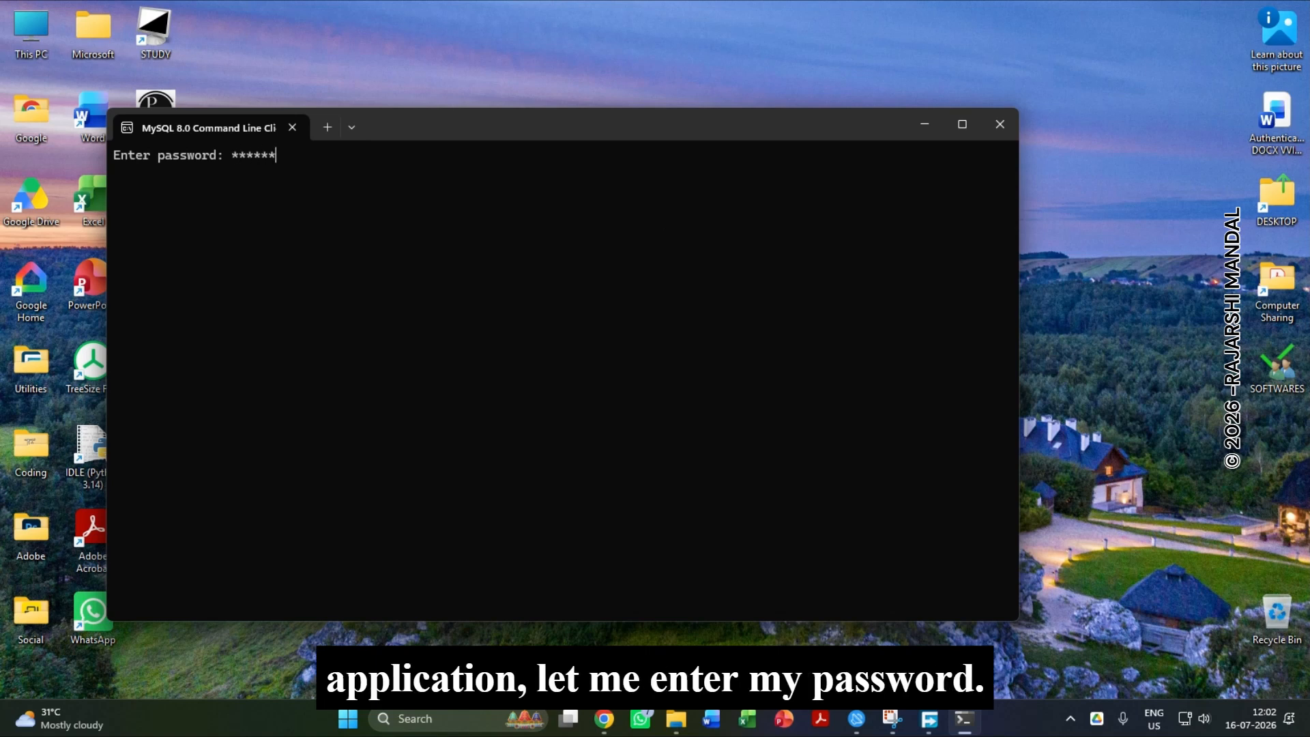
pyautogui.press('Return')
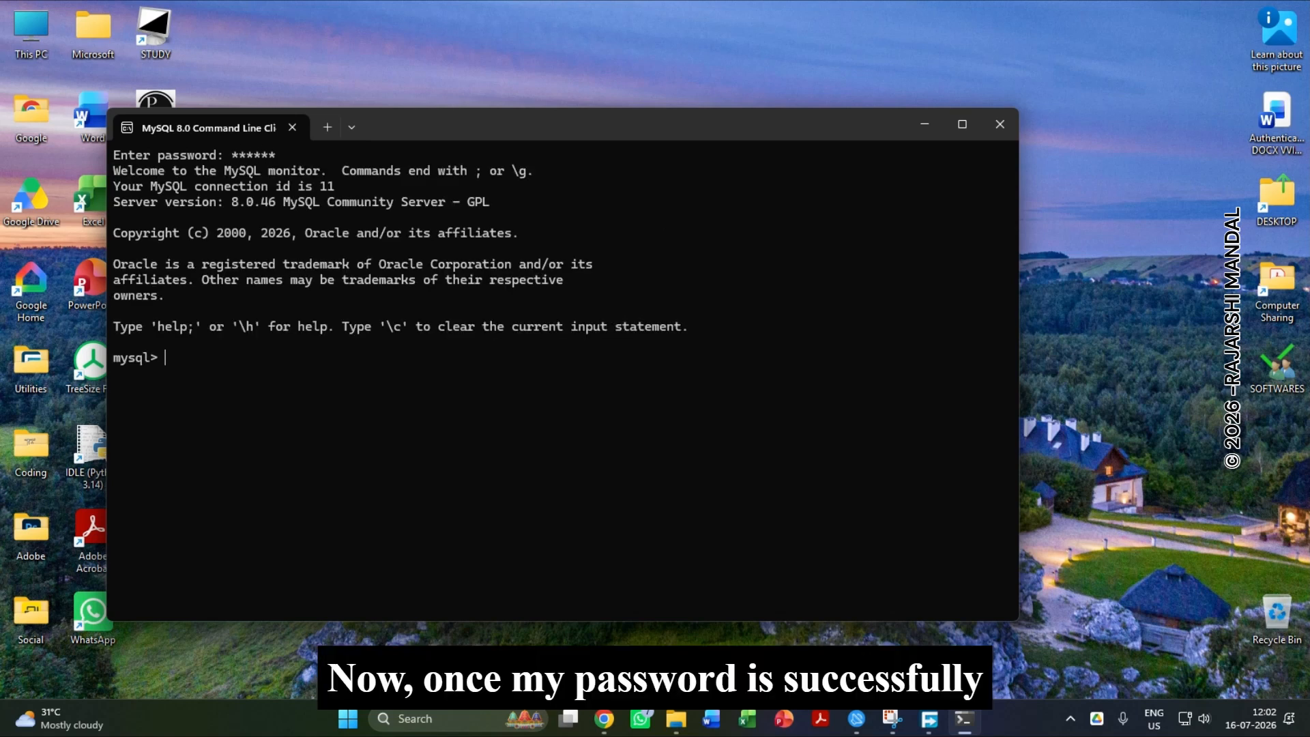
pyautogui.click(962, 125)
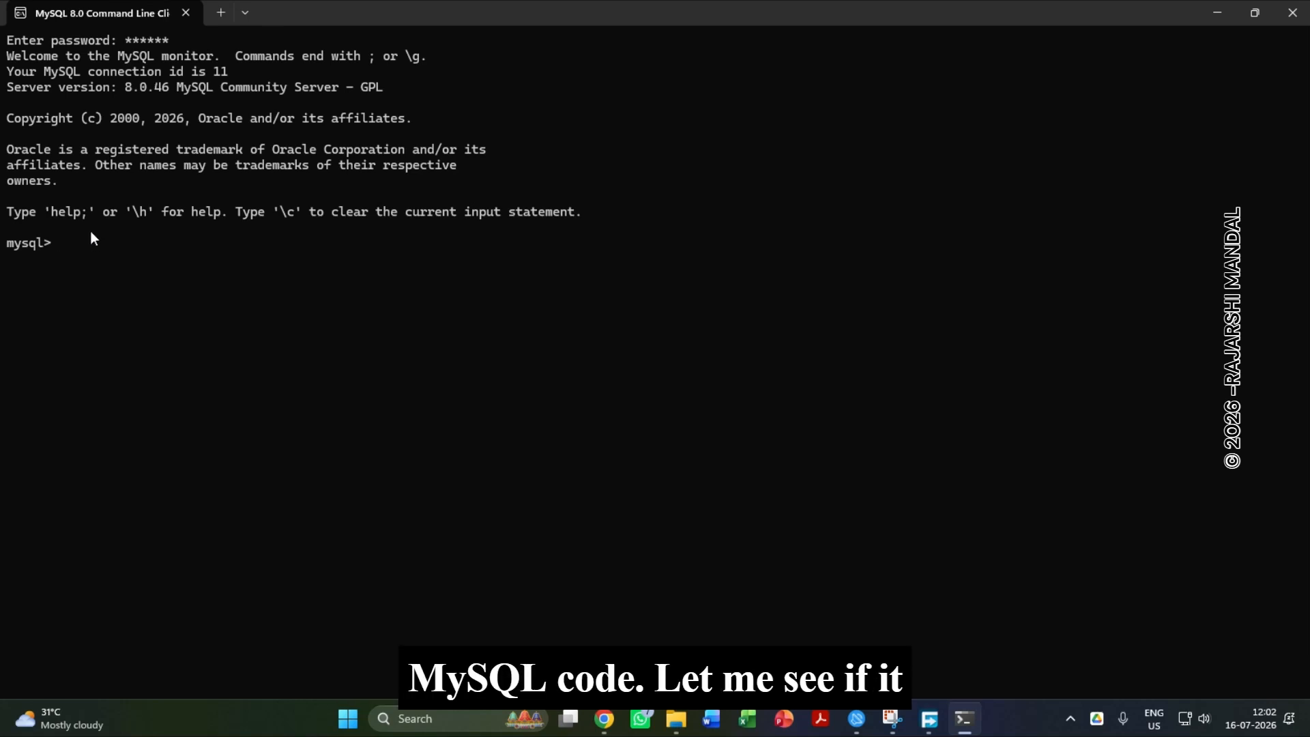
# Run the SHOW DATABASES; query to test the MySQL installation.
pyautogui.write('SHOW DATABASES')
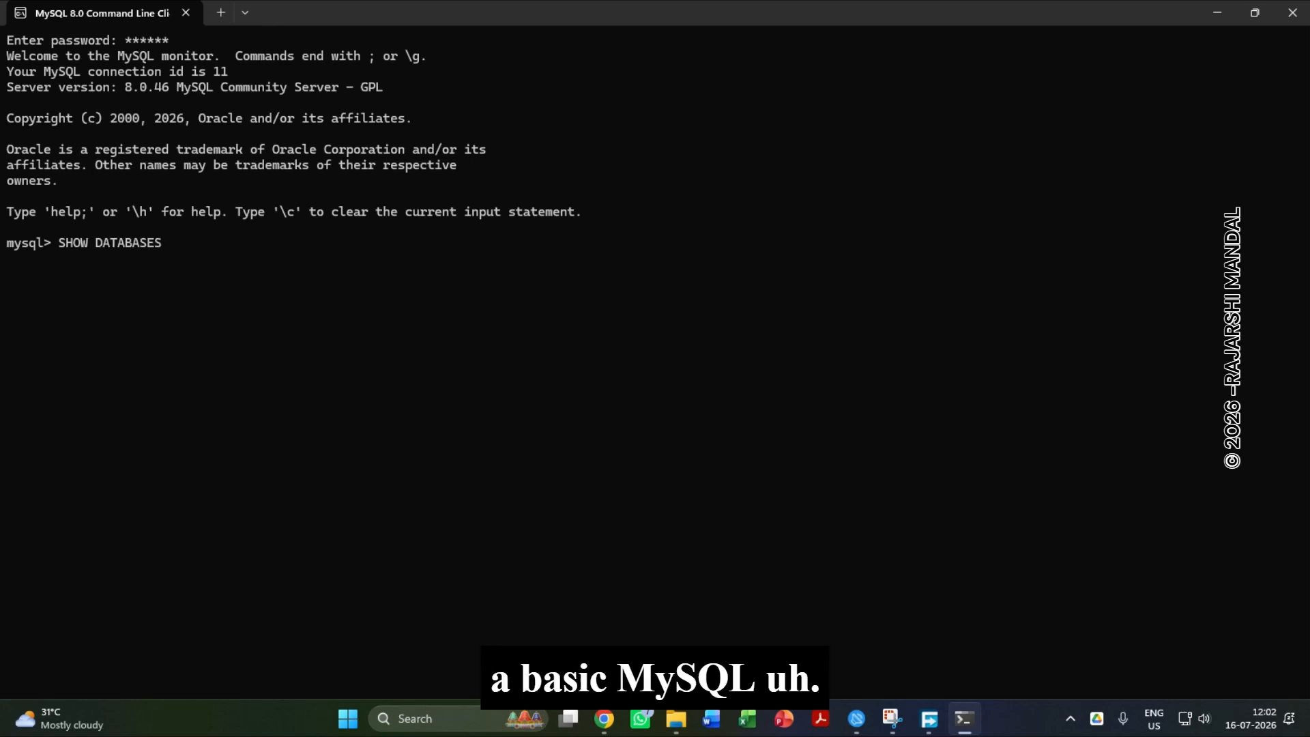
pyautogui.write(';')
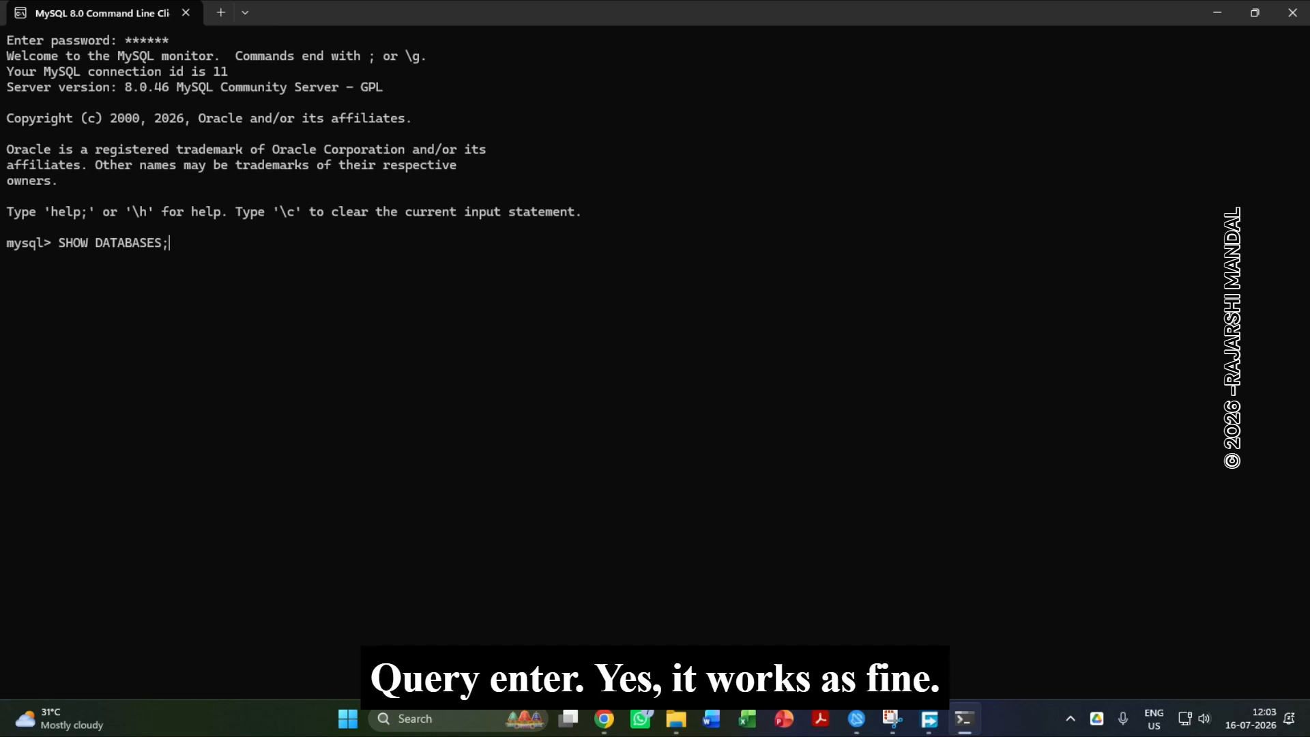
pyautogui.press('Return')
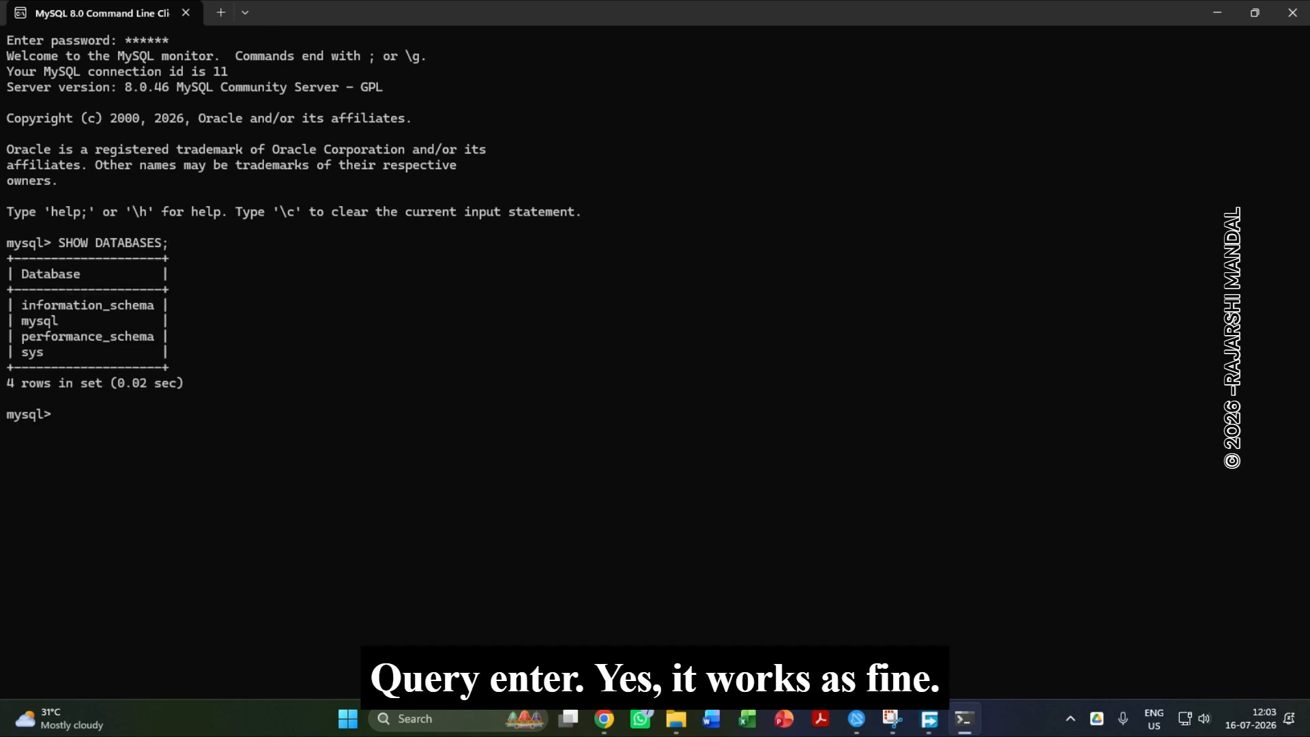